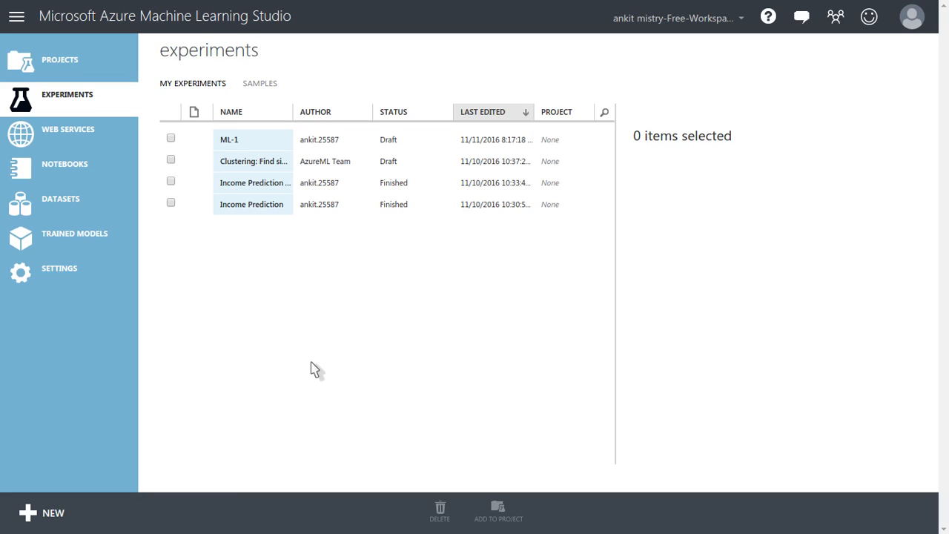
Step: Create a new blank experiment from the experiment templates
left_click(34, 512)
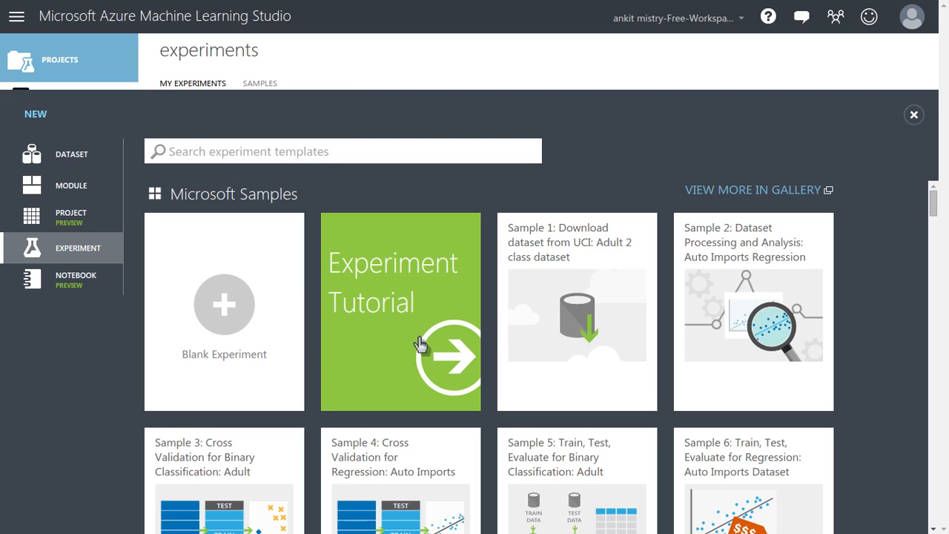
mouse_move(554, 301)
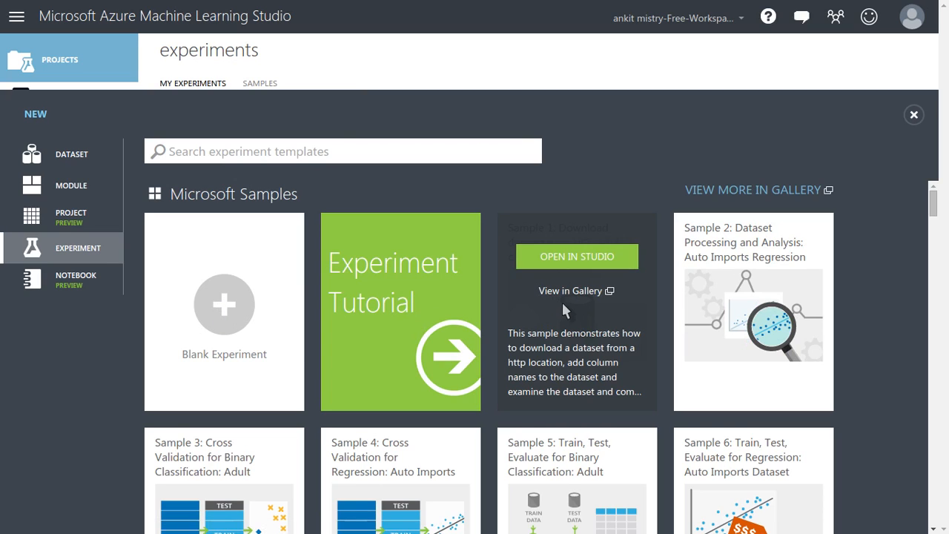
mouse_move(739, 290)
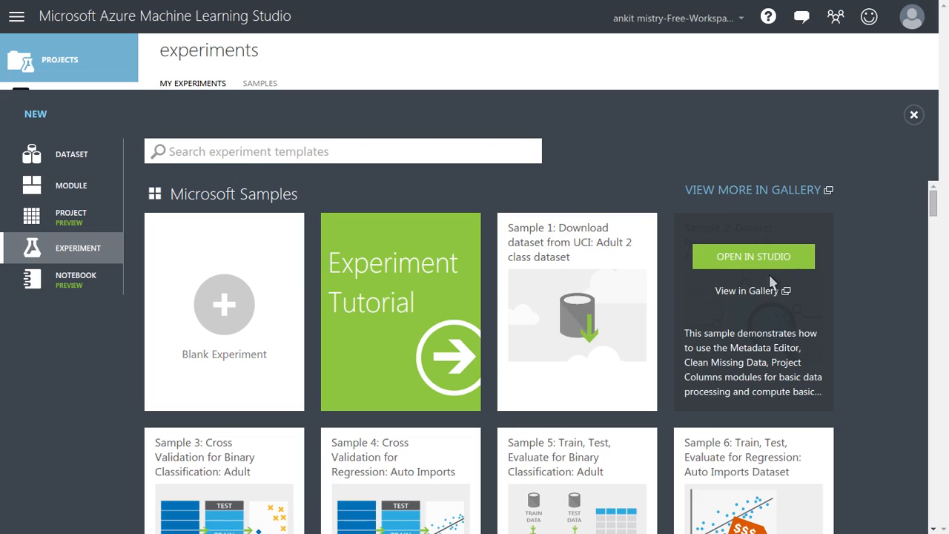
mouse_move(935, 213)
left_mouse_down()
mouse_move(936, 236)
mouse_move(935, 209)
left_mouse_up()
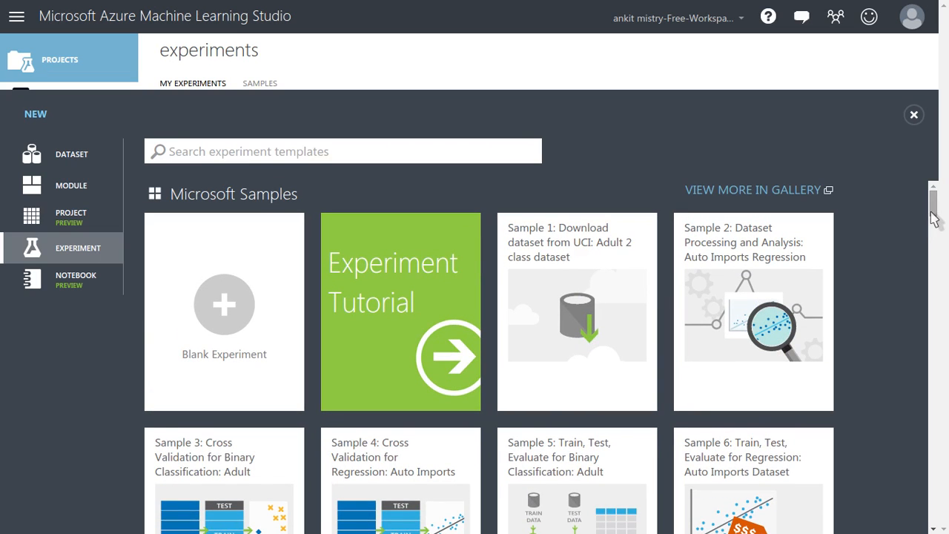
mouse_move(934, 216)
left_mouse_down()
mouse_move(935, 248)
mouse_move(933, 201)
left_mouse_up()
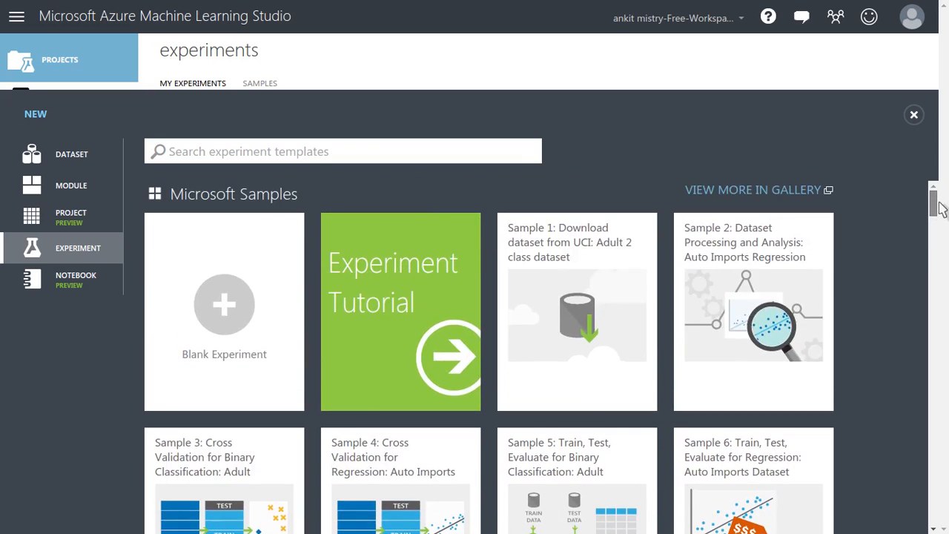
left_click(234, 317)
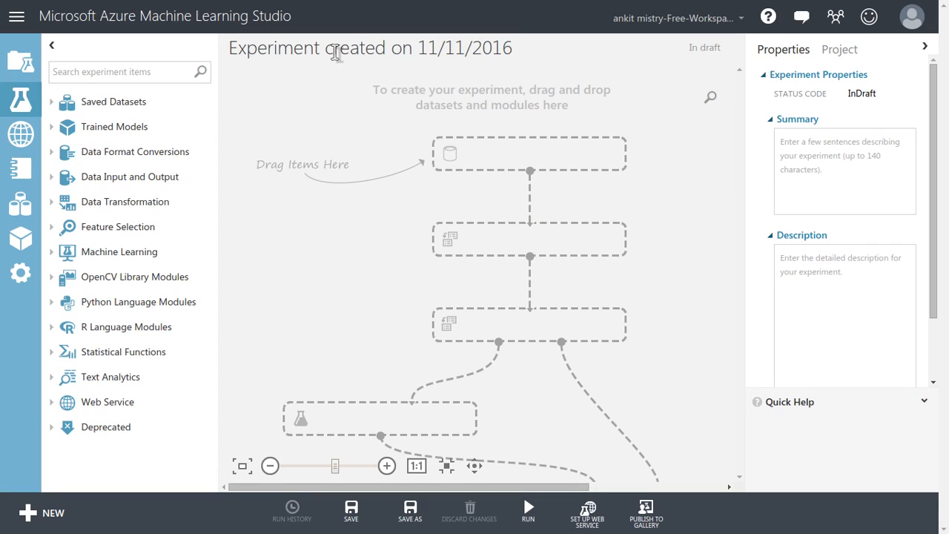
Step: Rename the experiment as Machine Learning Experiment
left_click_drag(531, 48, 215, 40)
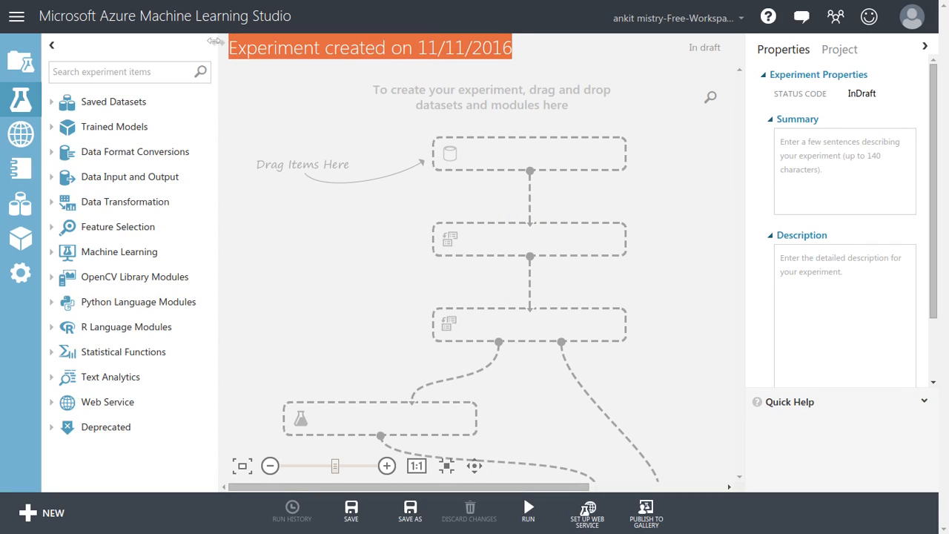
type("M")
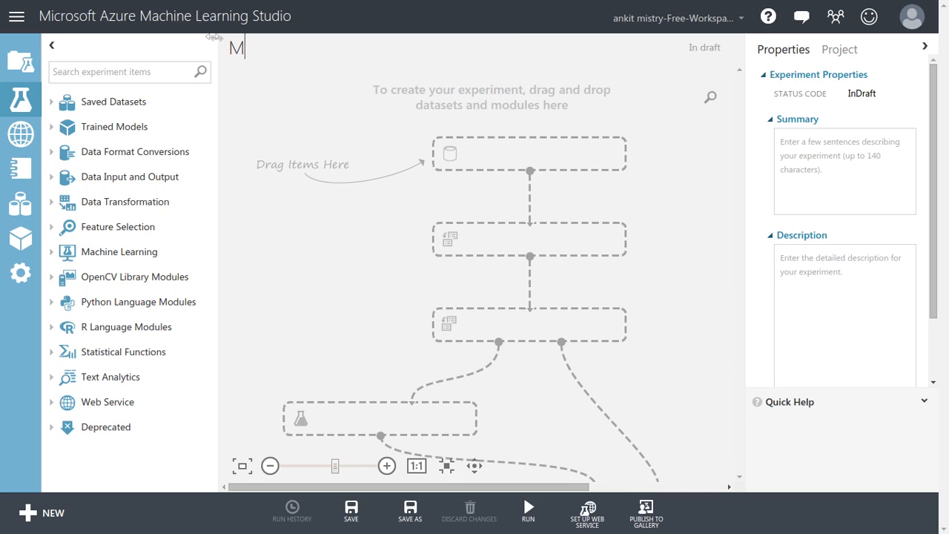
type("achine Lea")
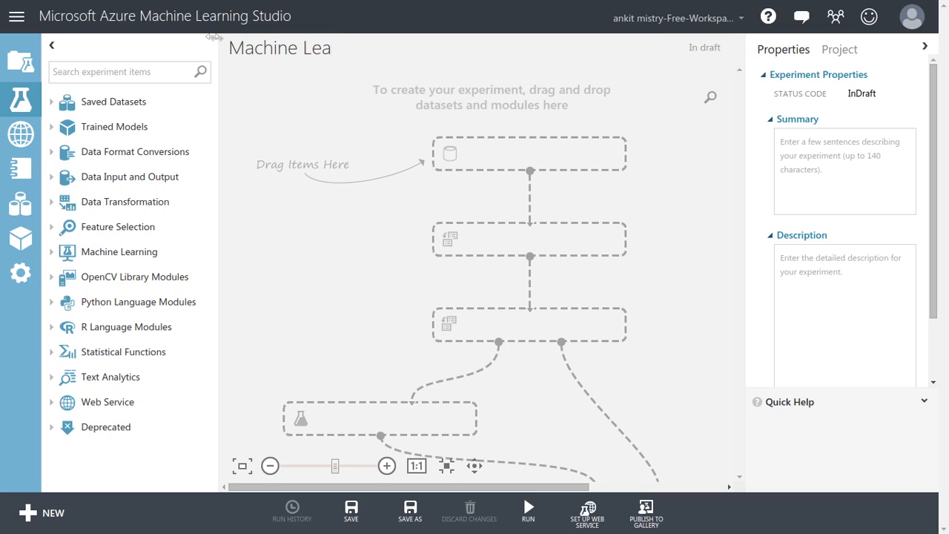
type("rning Experiment")
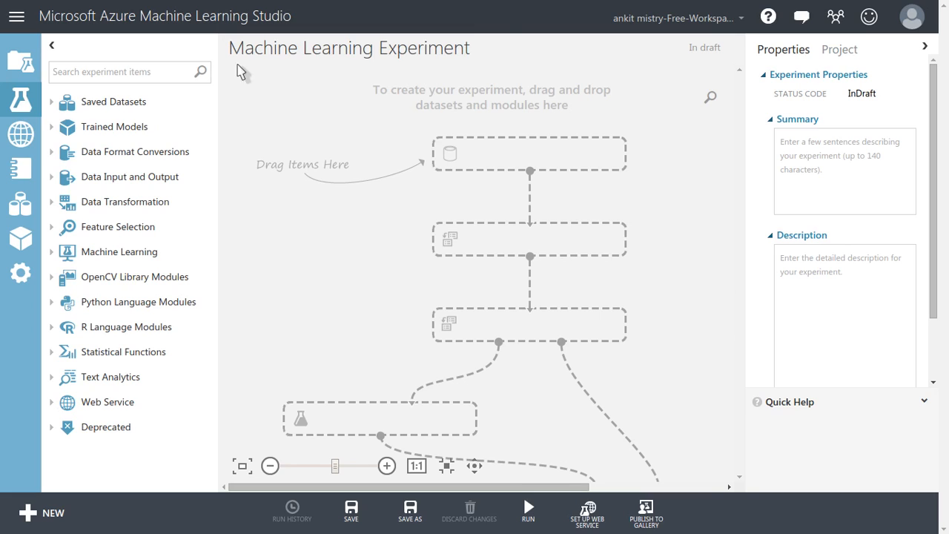
key("F11")
Step: Examine the sample datasets under Saved Datasets and the available trained models
left_click(52, 104)
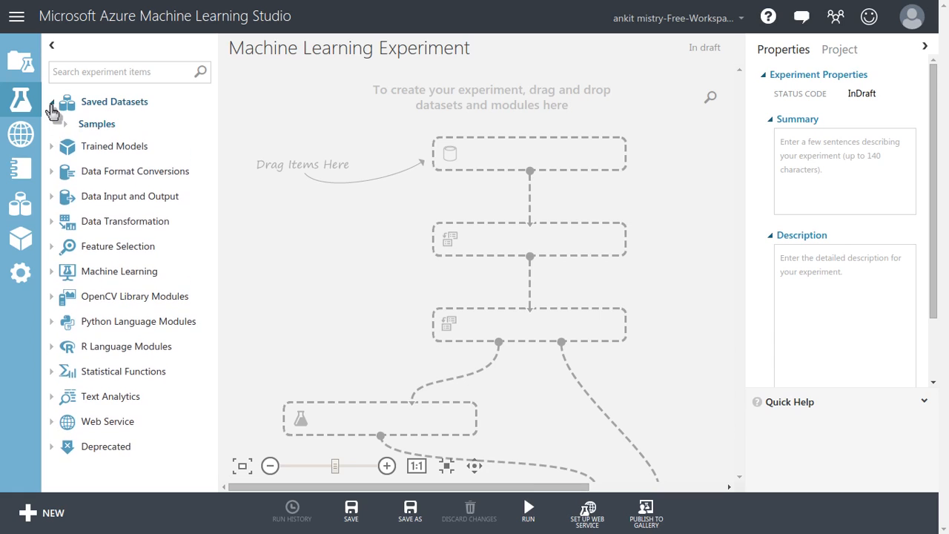
left_click(66, 125)
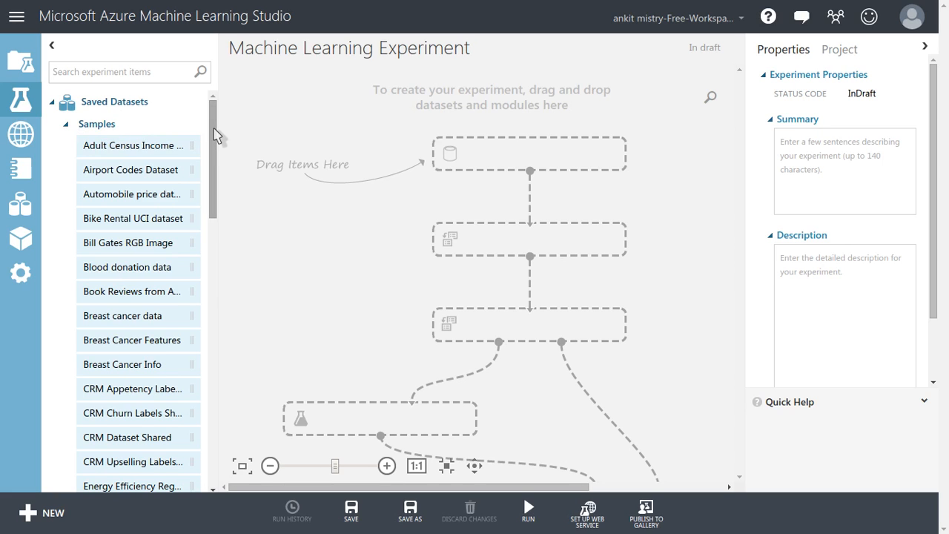
scroll(215, 135, "down", 1)
scroll(215, 135, "up", 1)
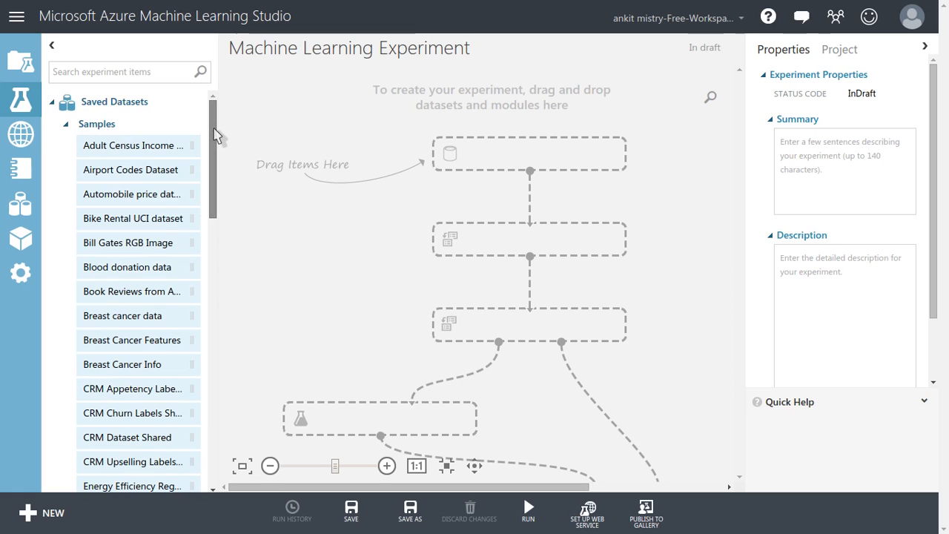
mouse_move(214, 135)
left_mouse_down()
mouse_move(212, 233)
mouse_move(203, 135)
left_mouse_up()
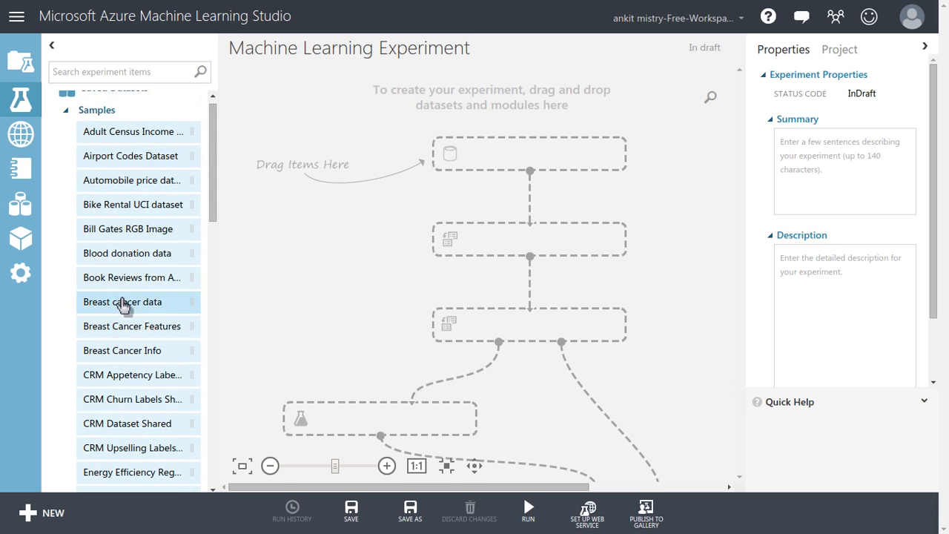
left_click_drag(215, 206, 212, 296)
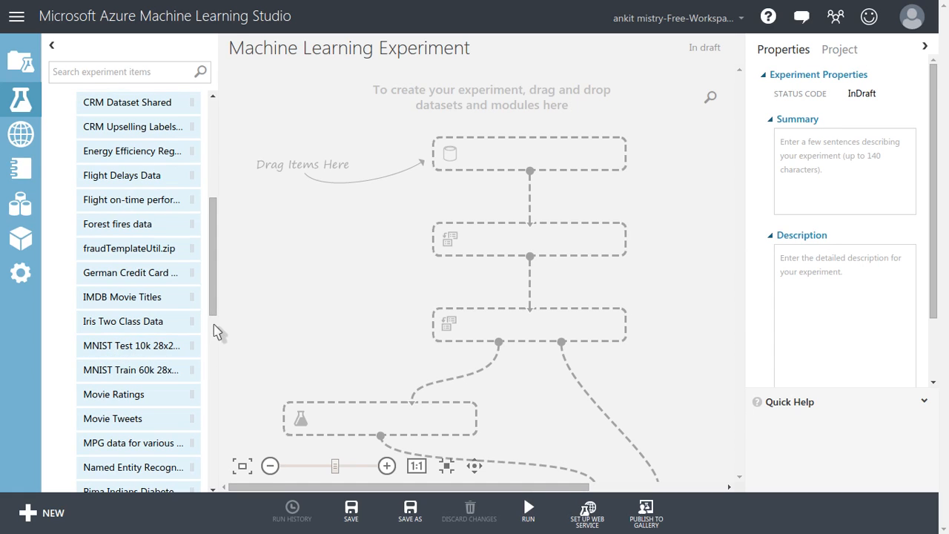
left_click_drag(213, 296, 206, 169)
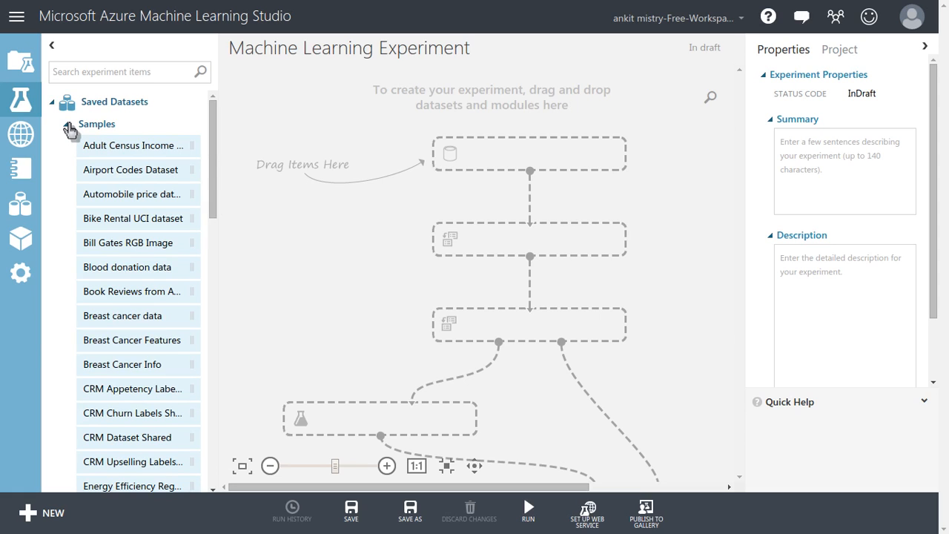
left_click(67, 124)
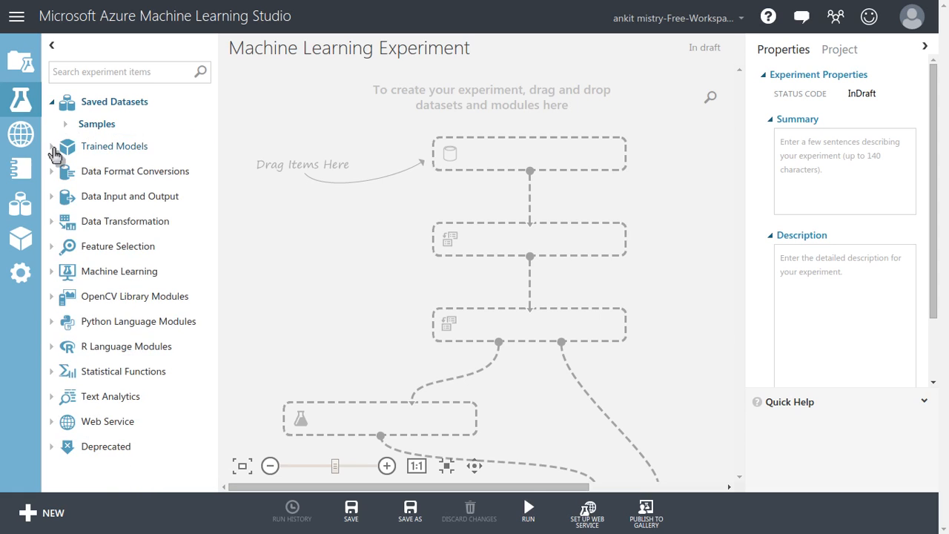
left_click(53, 148)
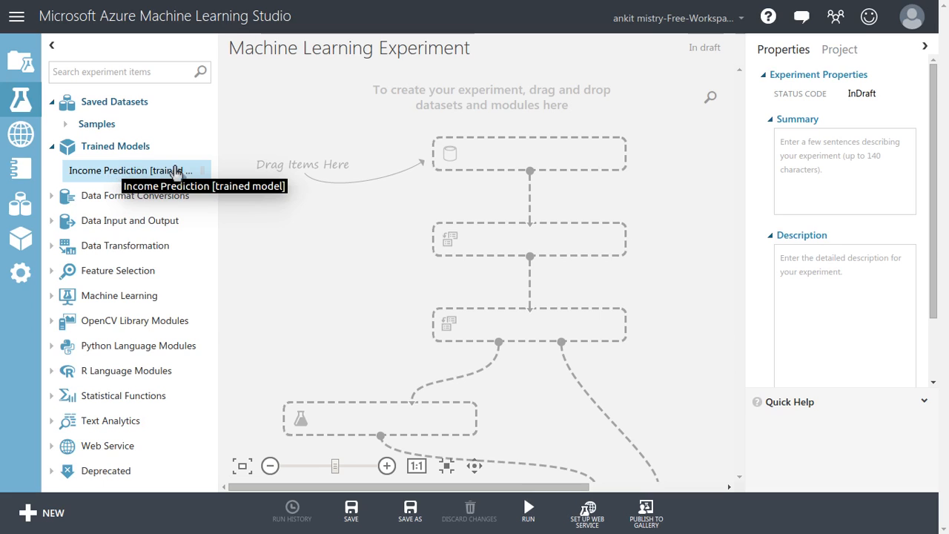
Step: Try out a Convert to CSV module from Data Format Conversions on the experiment canvas and delete it again
left_click(52, 198)
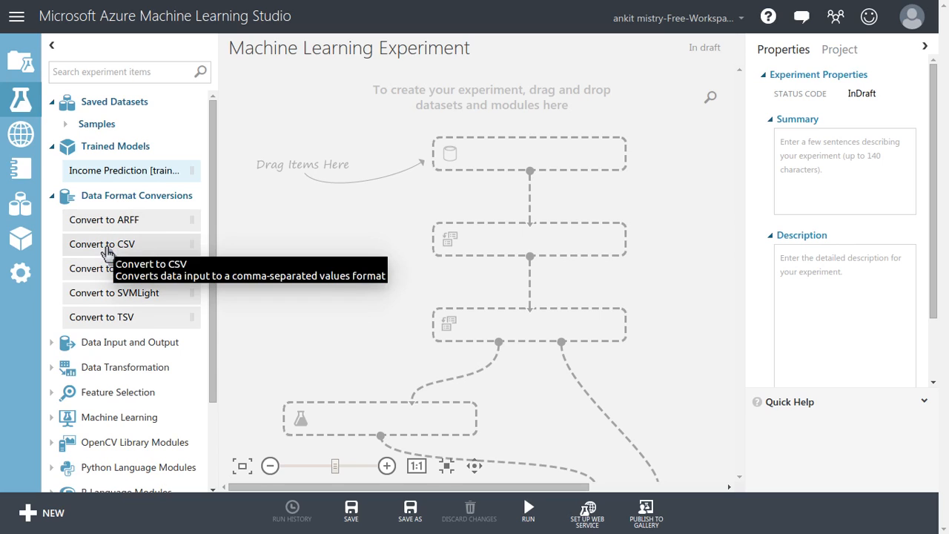
left_click_drag(107, 254, 448, 252)
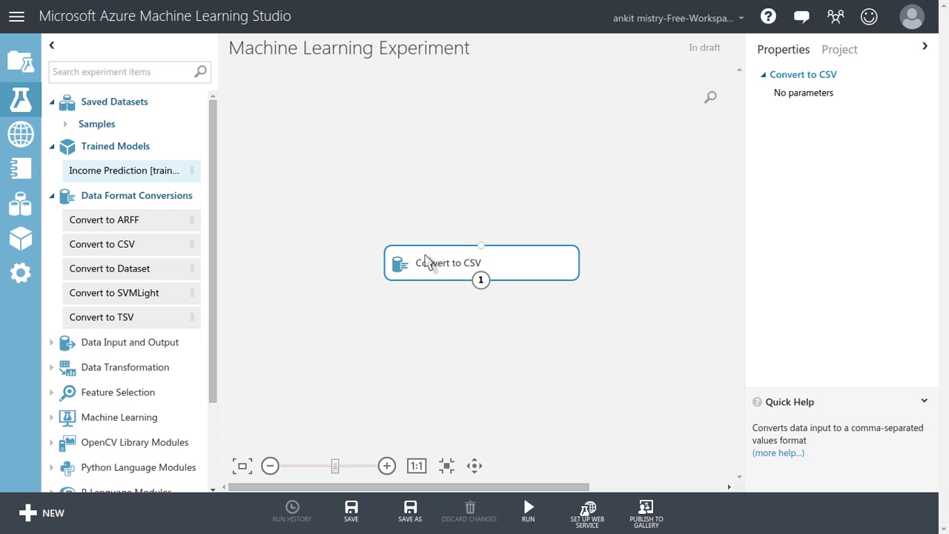
right_click(432, 265)
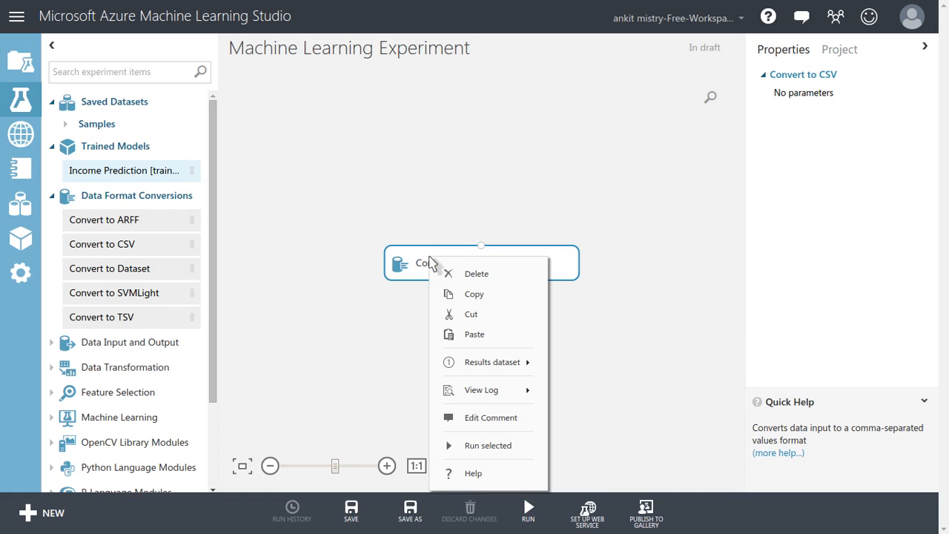
left_click(468, 272)
left_click(54, 197)
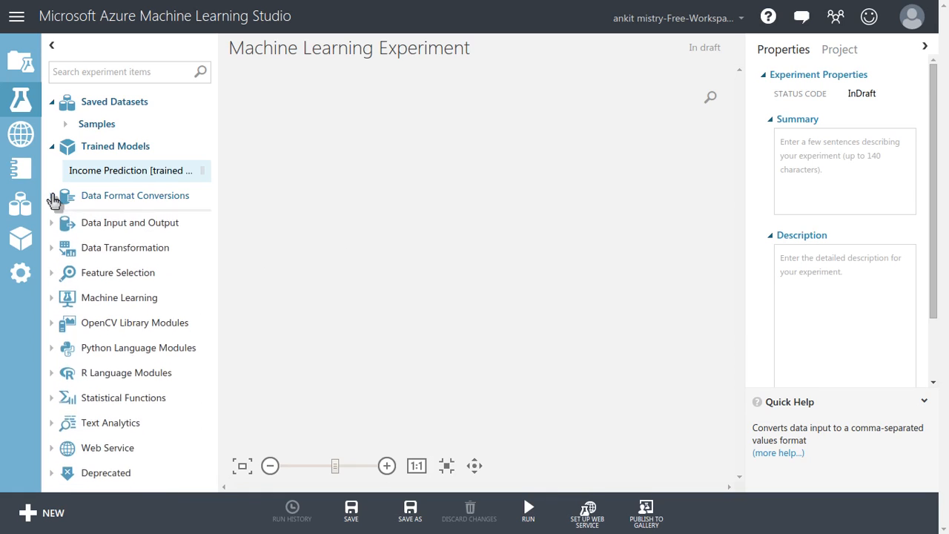
Step: Add an Enter Data Manually module to the experiment canvas and set its data format to SvmLight
left_click(56, 220)
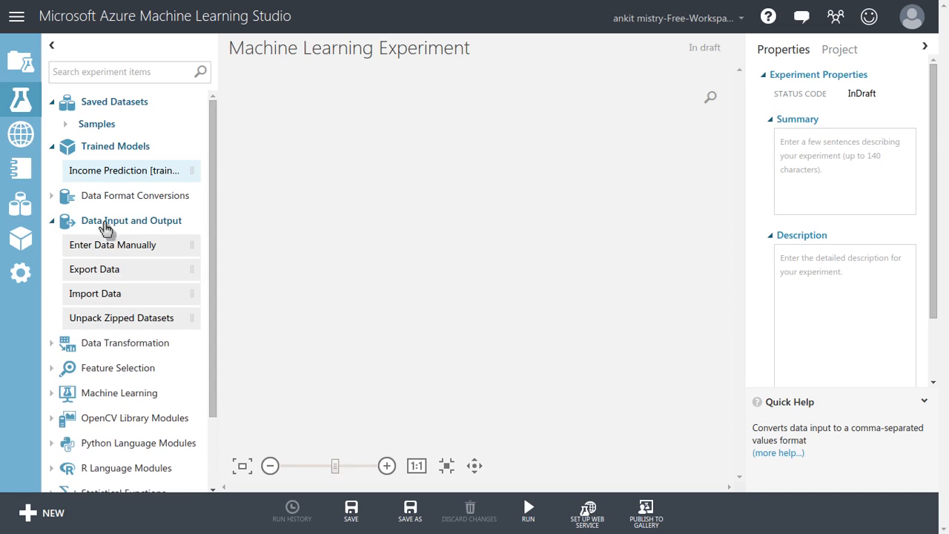
left_click_drag(89, 252, 374, 277)
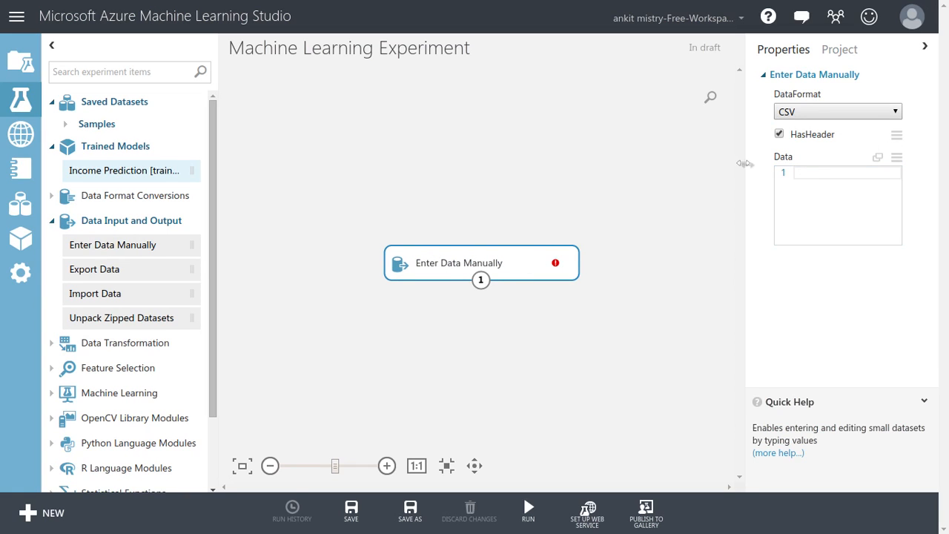
left_click(809, 178)
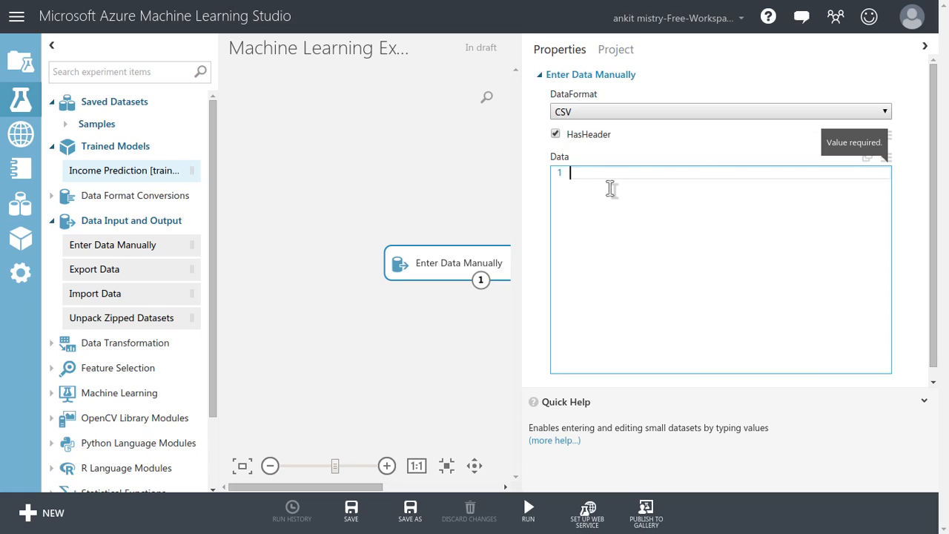
left_click(609, 117)
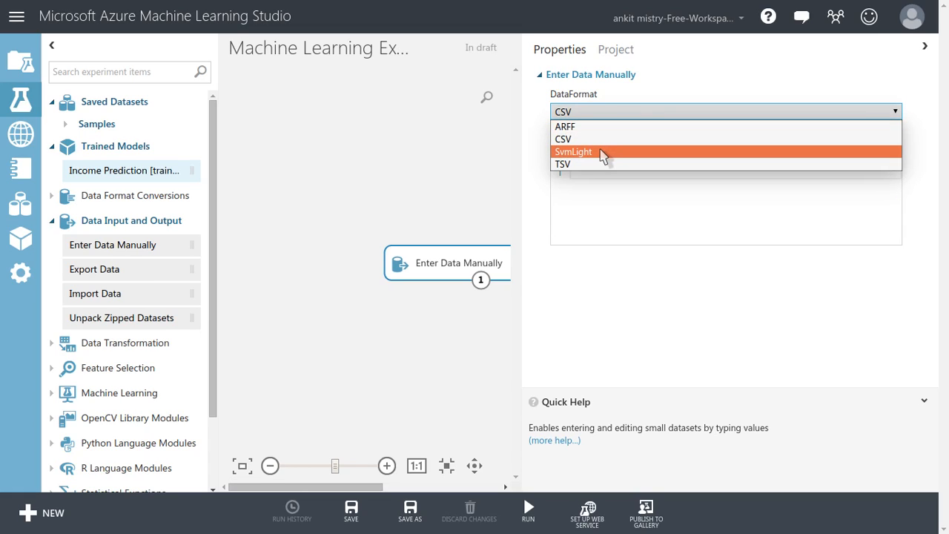
left_click(604, 153)
left_click(609, 115)
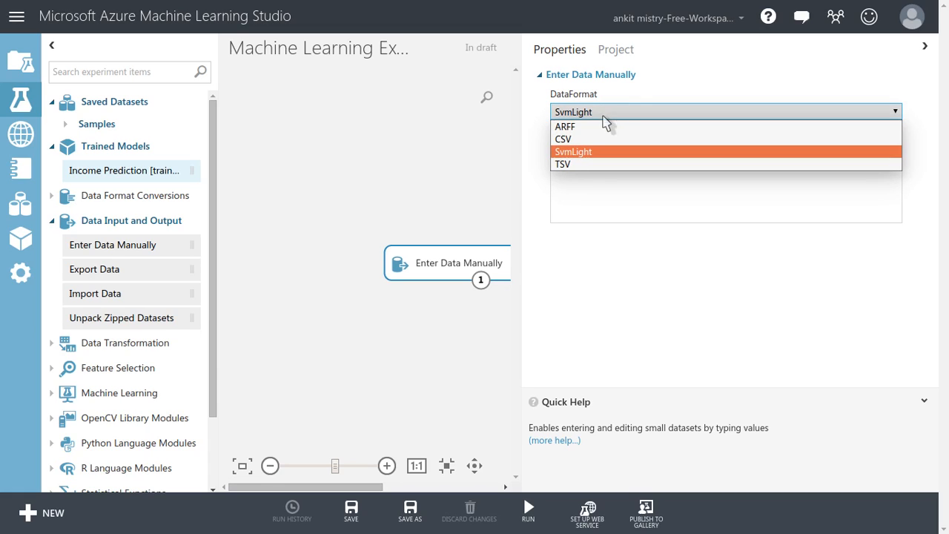
left_click(435, 179)
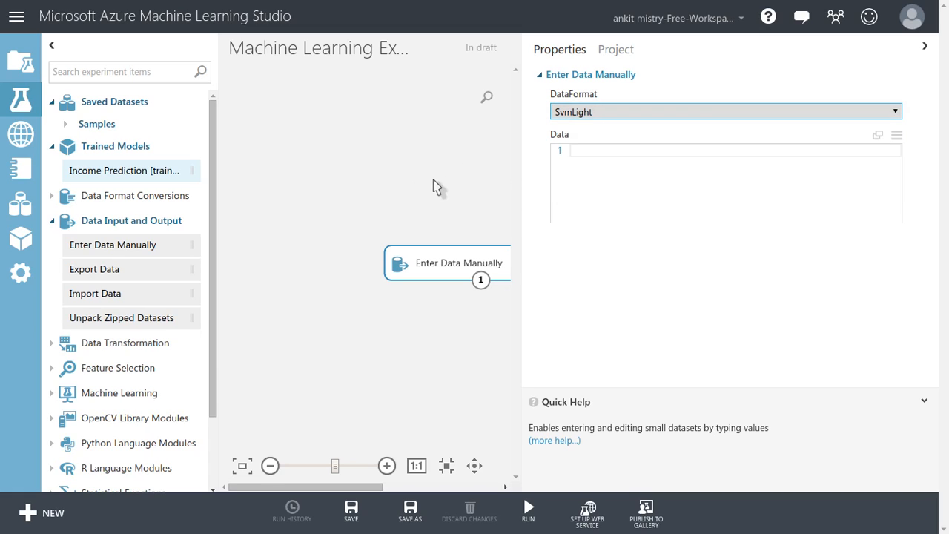
left_click(924, 46)
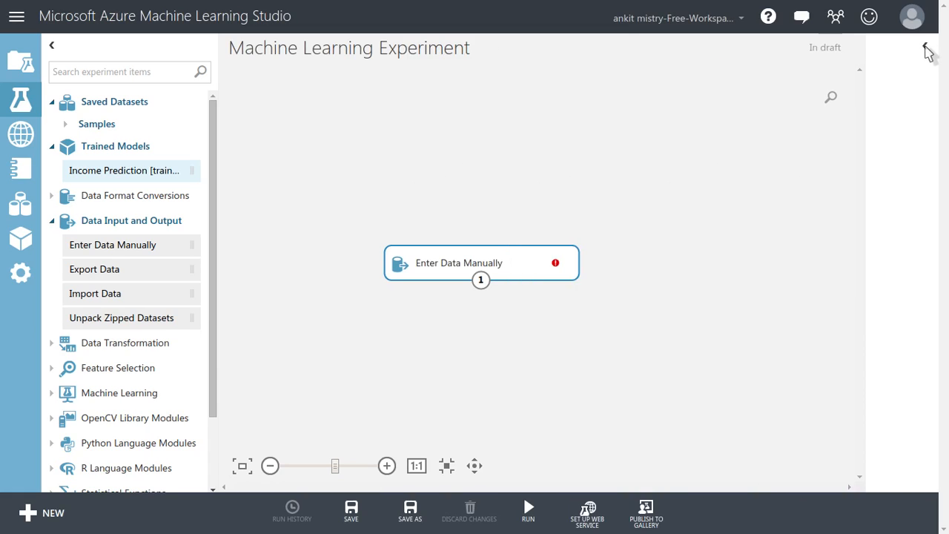
left_click(926, 50)
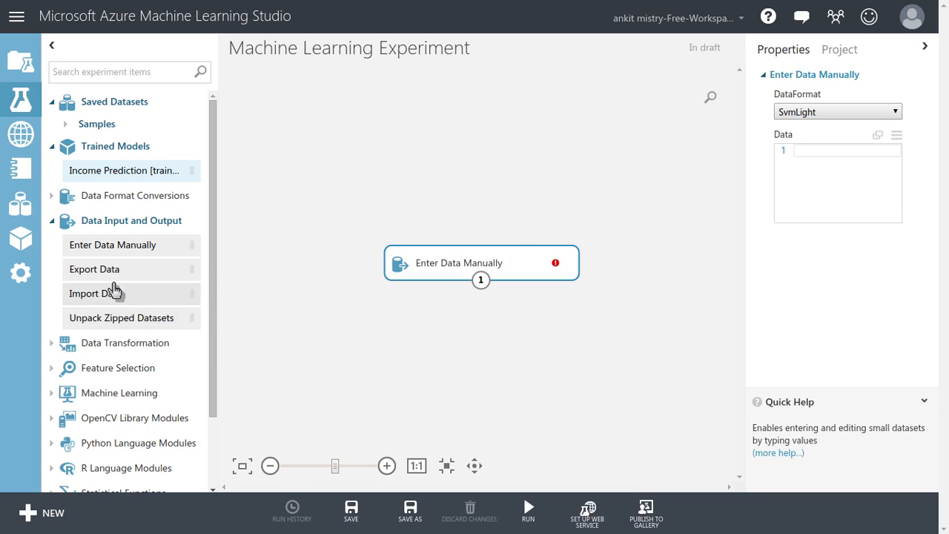
Step: Add an Import Data module above the Enter Data Manually module and set its data source to Web URL via HTTP
mouse_move(109, 290)
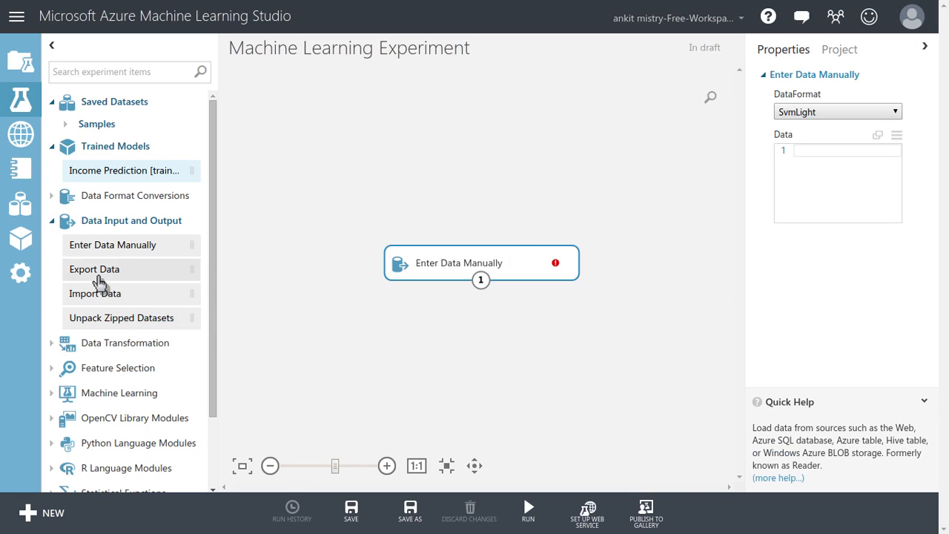
mouse_move(89, 275)
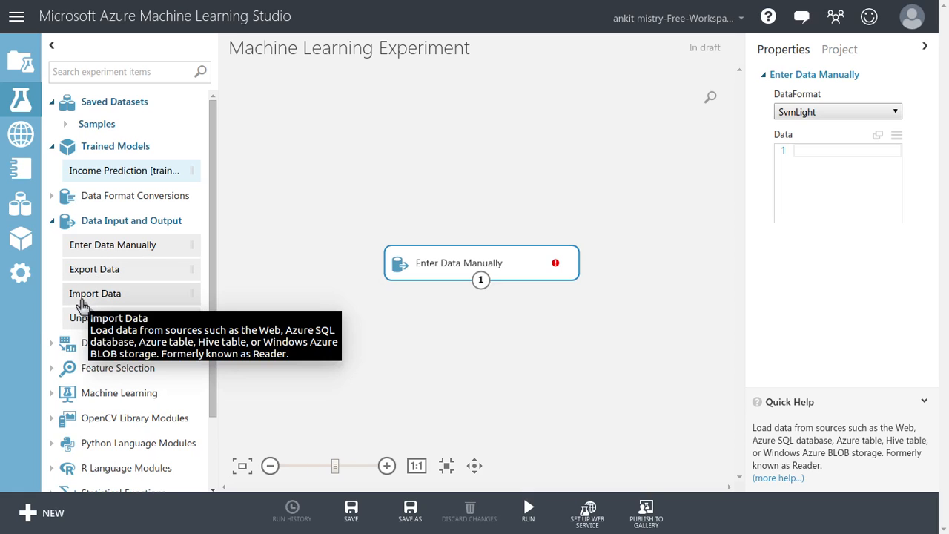
left_click_drag(103, 303, 468, 163)
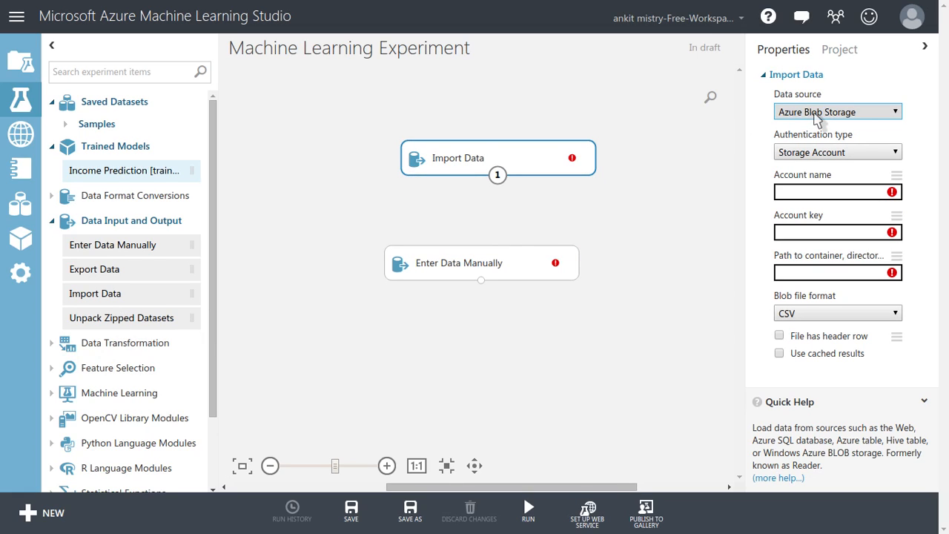
left_click(813, 157)
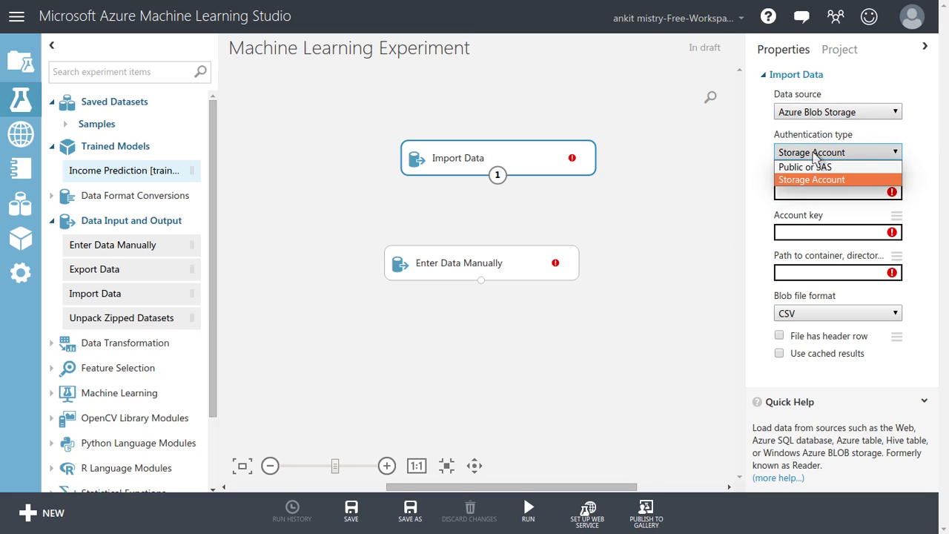
left_click(813, 153)
left_click(813, 115)
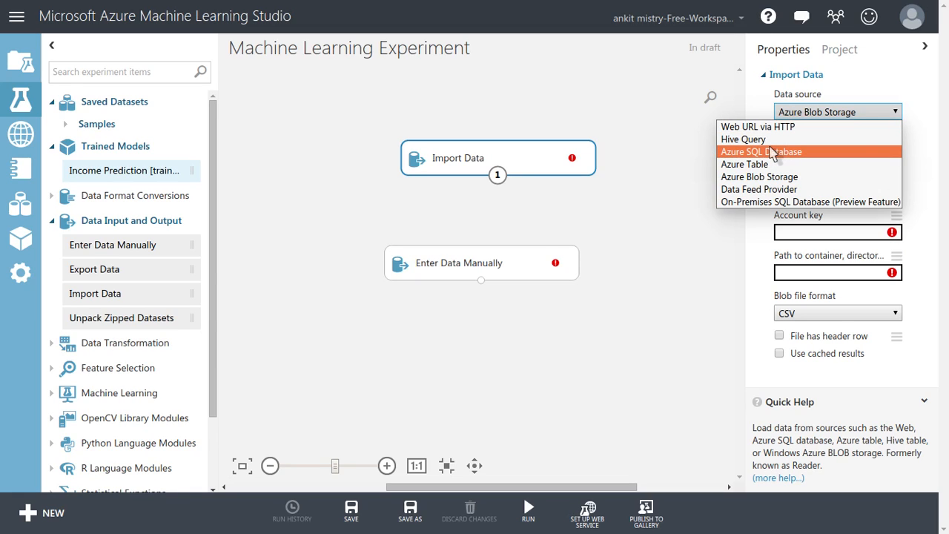
left_click(787, 203)
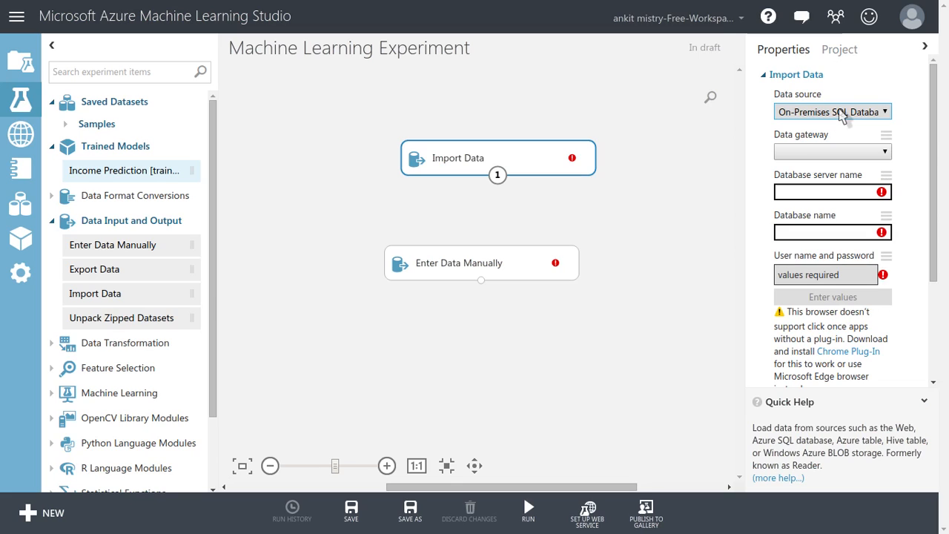
left_click(842, 115)
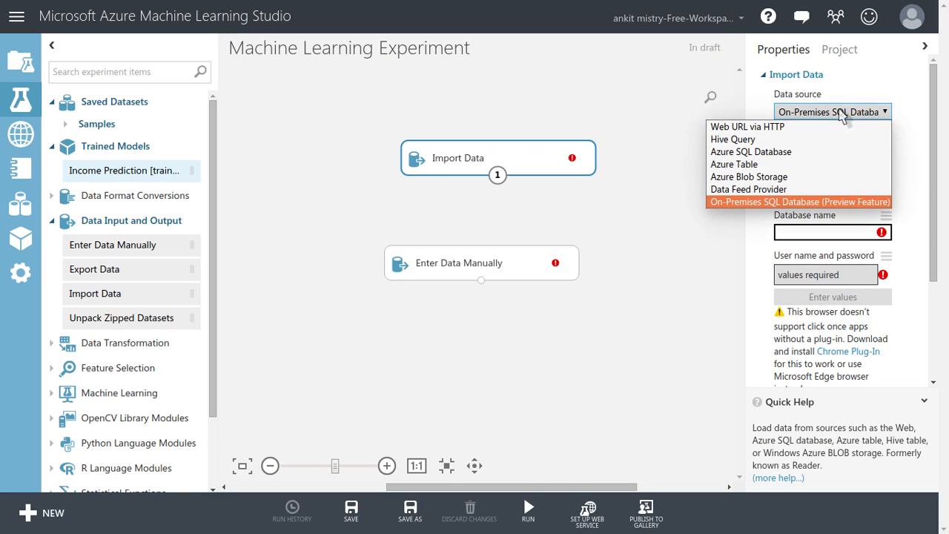
left_click(800, 133)
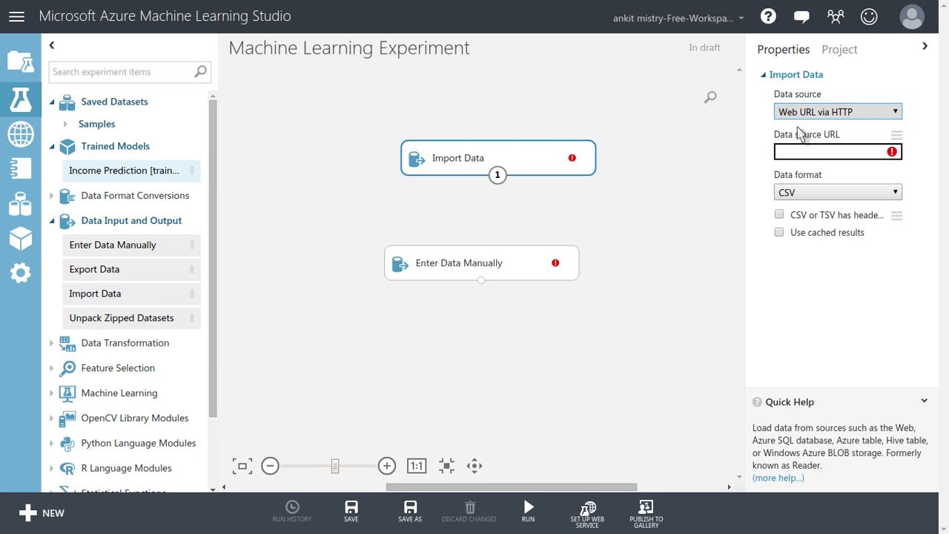
Step: Examine the Filter, Learning with Counts and Manipulation modules under Data Transformation, and the Feature Selection modules
left_click(55, 226)
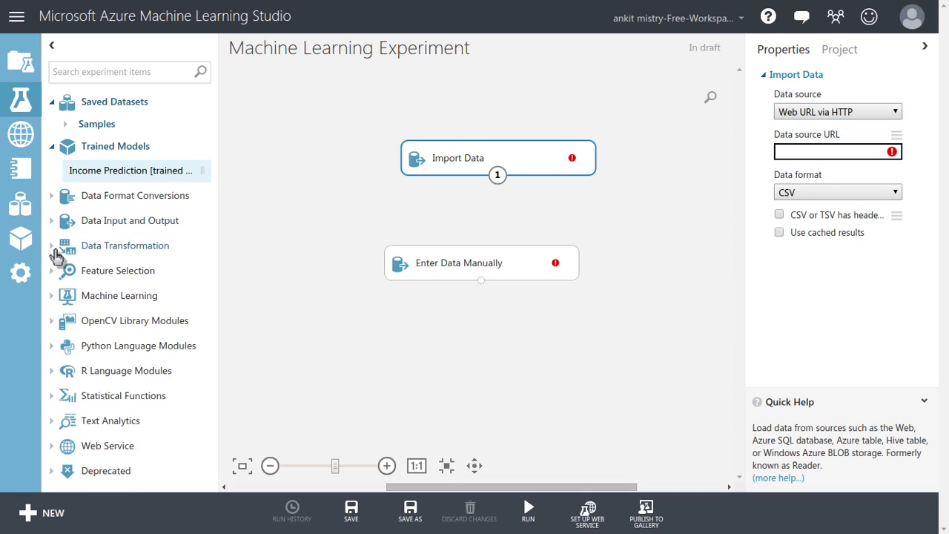
left_click(55, 249)
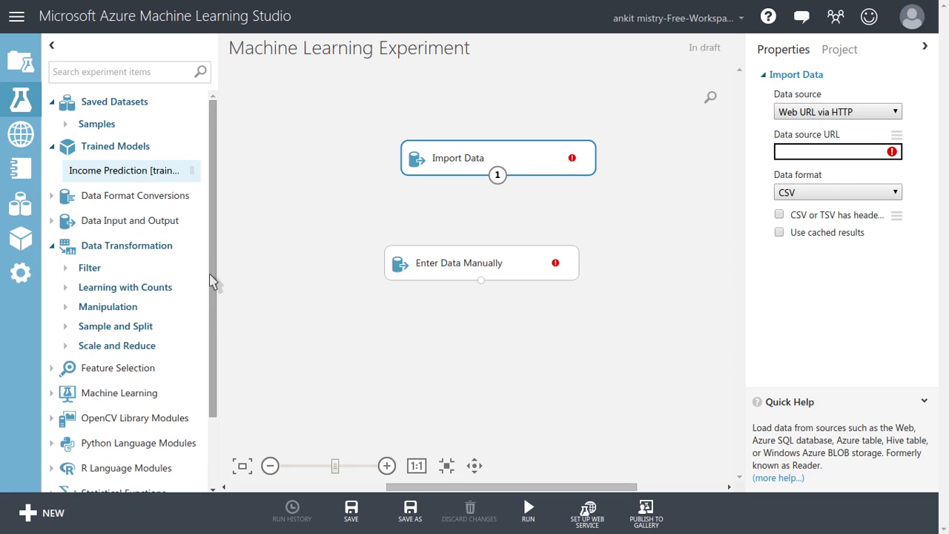
scroll(214, 277, "down", 1)
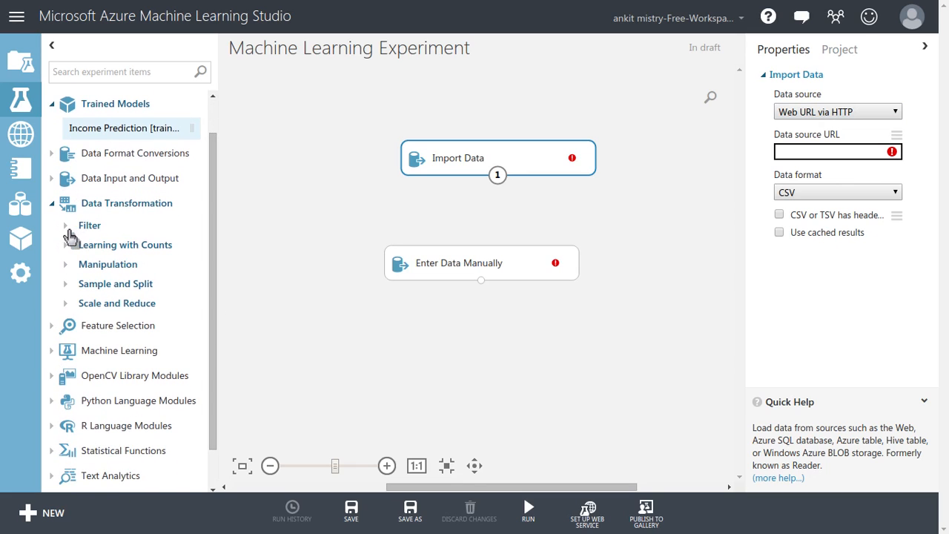
left_click(67, 231)
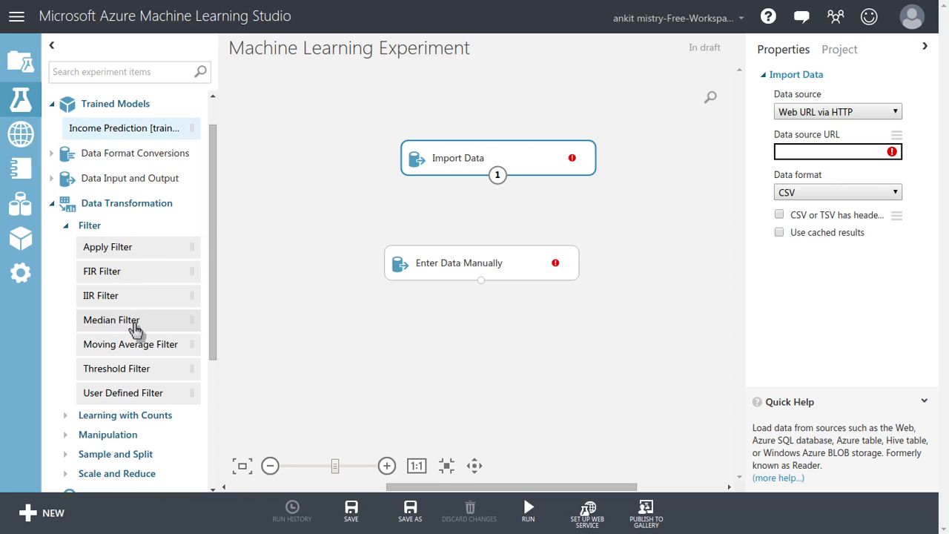
left_click_drag(212, 339, 214, 381)
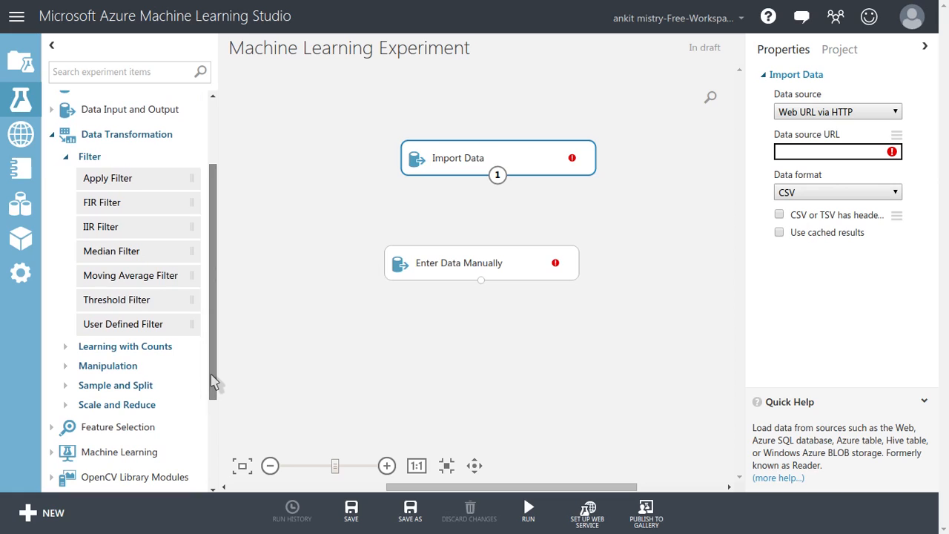
left_click(66, 347)
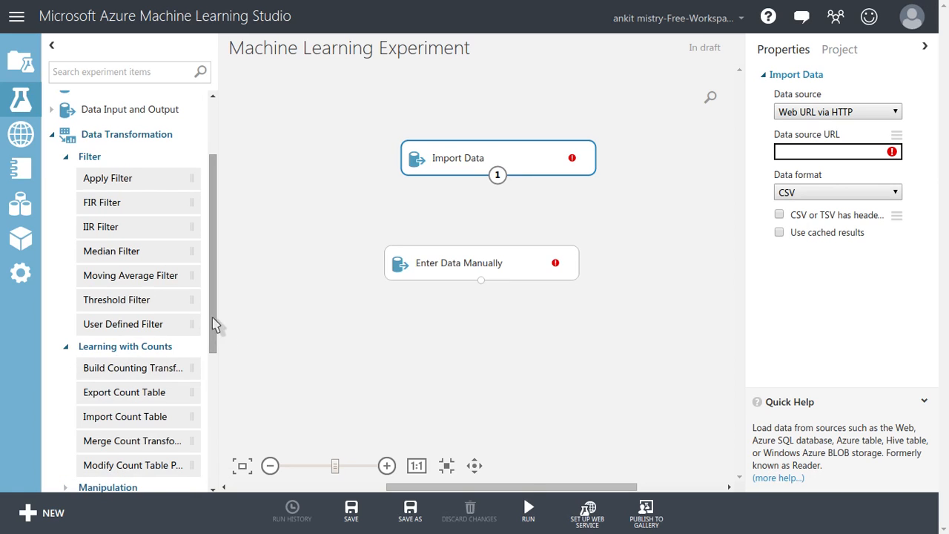
left_click_drag(214, 321, 211, 393)
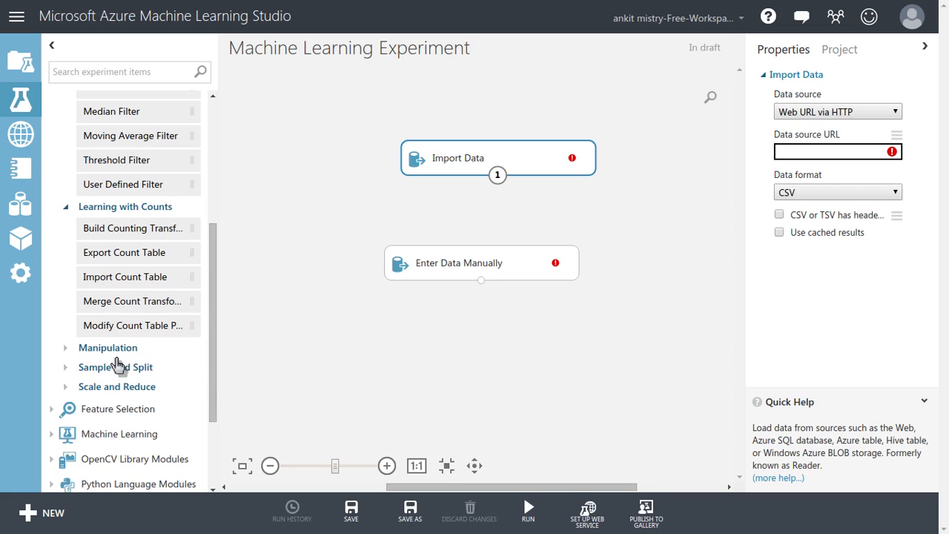
left_click(66, 350)
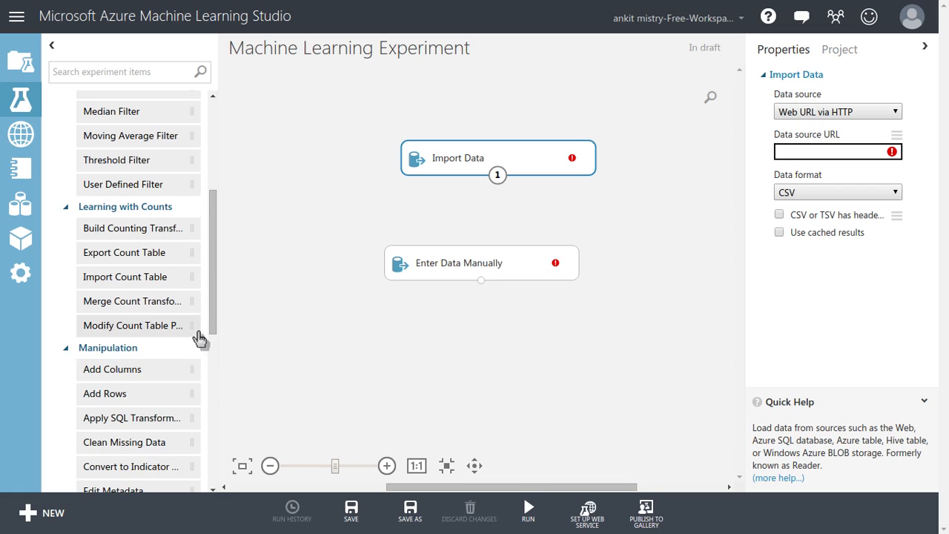
left_click_drag(213, 325, 210, 367)
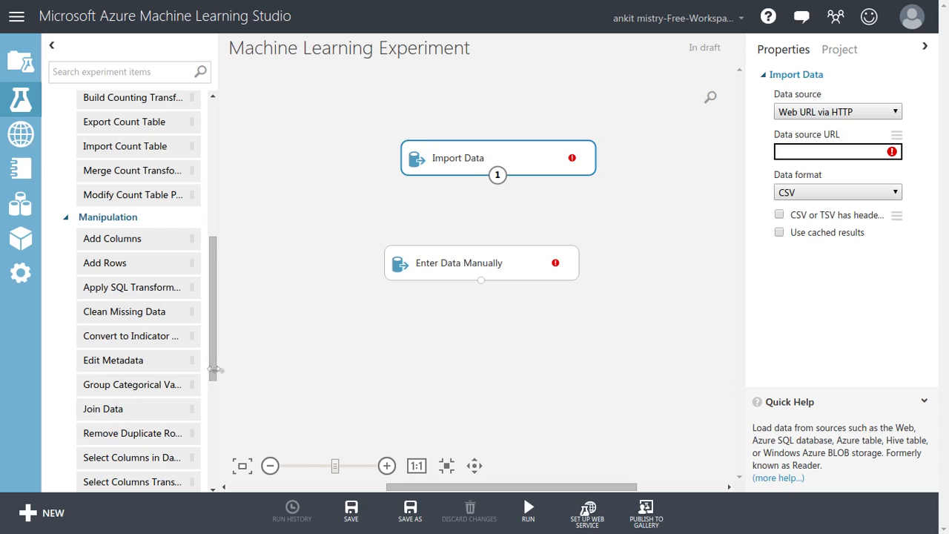
scroll(212, 381, "down", 3)
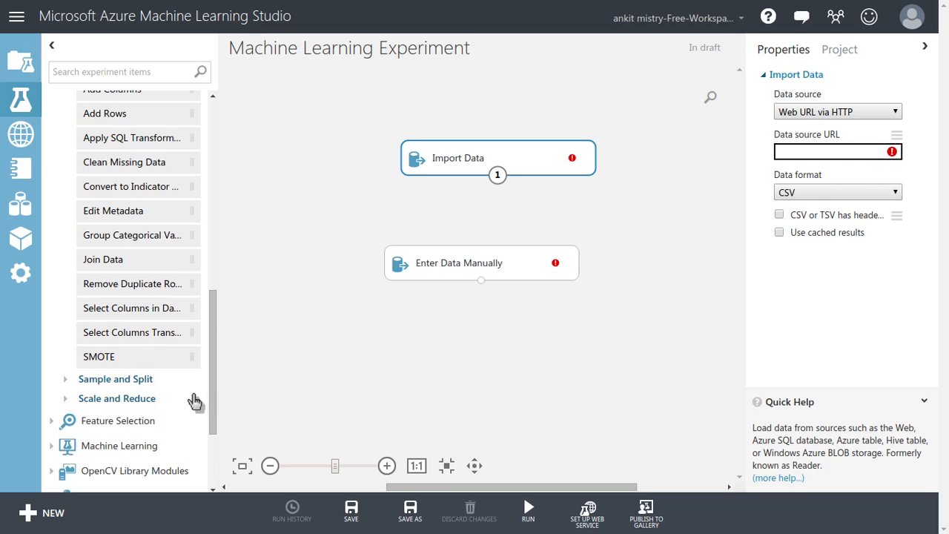
left_click_drag(214, 385, 225, 217)
left_click(52, 168)
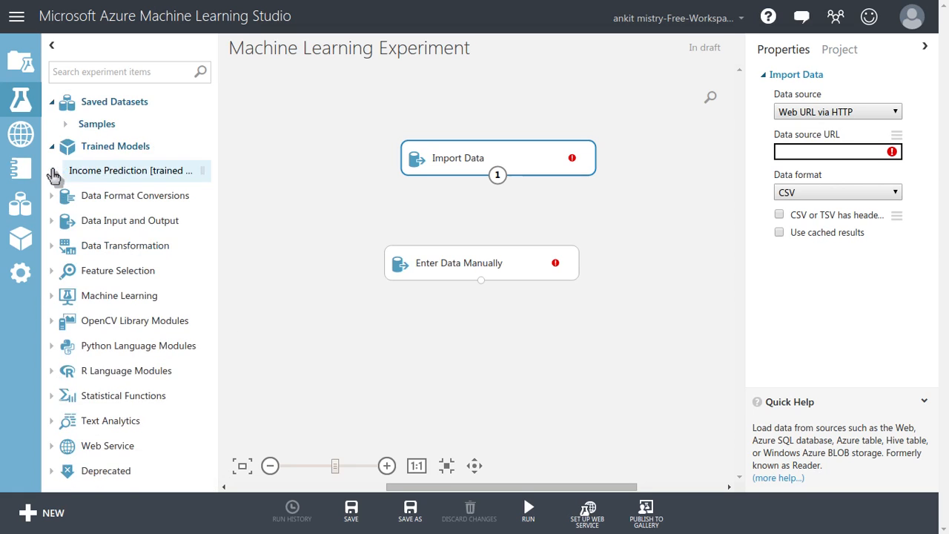
left_click(52, 273)
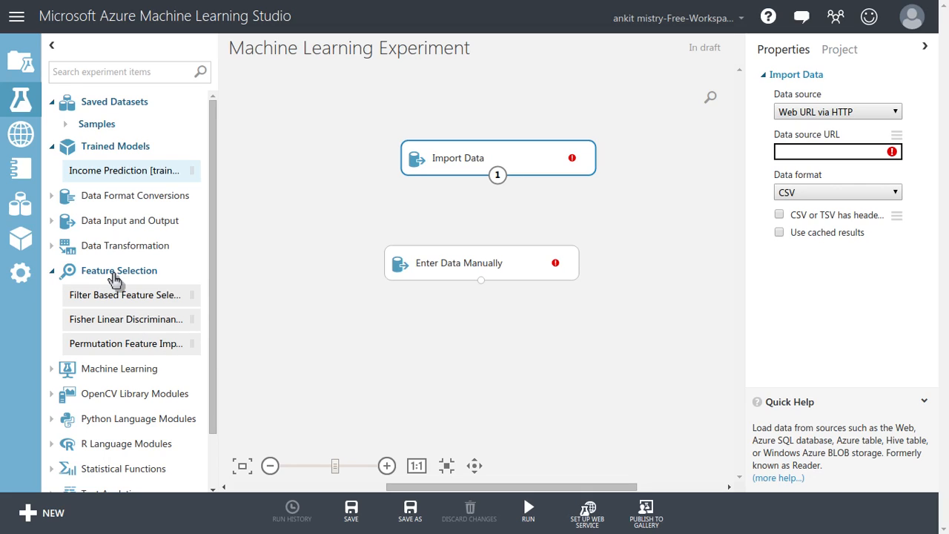
left_click(52, 274)
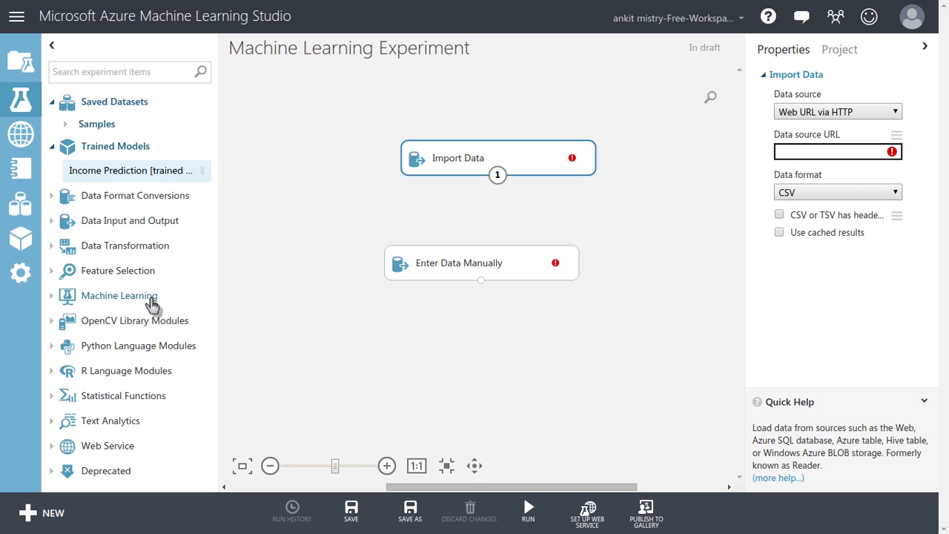
Step: Examine the Machine Learning modules for evaluating models and for initializing regression, clustering and classification models
left_click(52, 296)
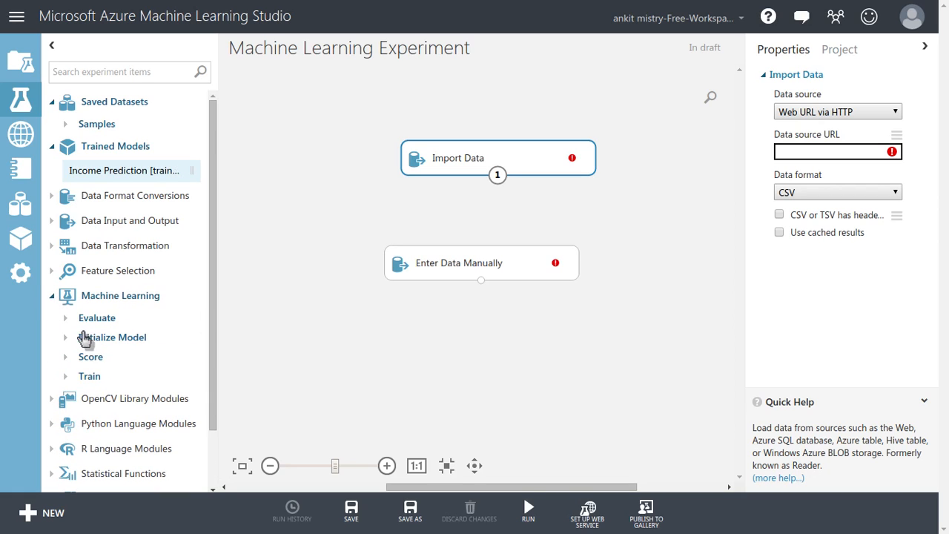
left_click_drag(212, 318, 214, 353)
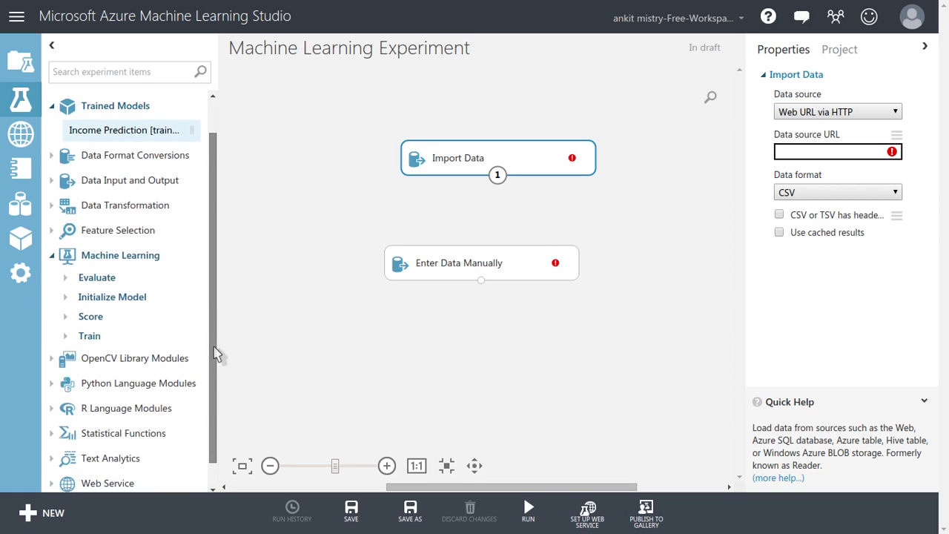
left_click(65, 277)
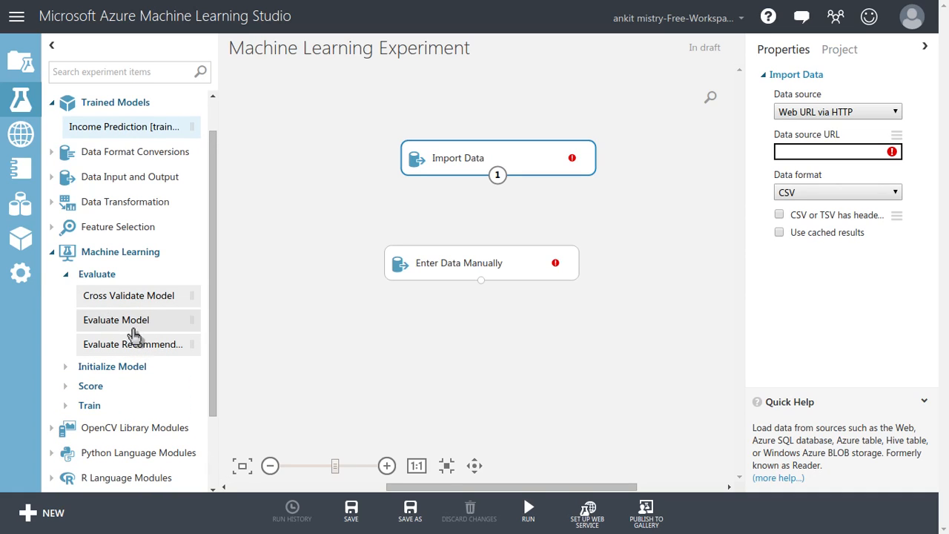
left_click(66, 366)
scroll(213, 350, "down", 2)
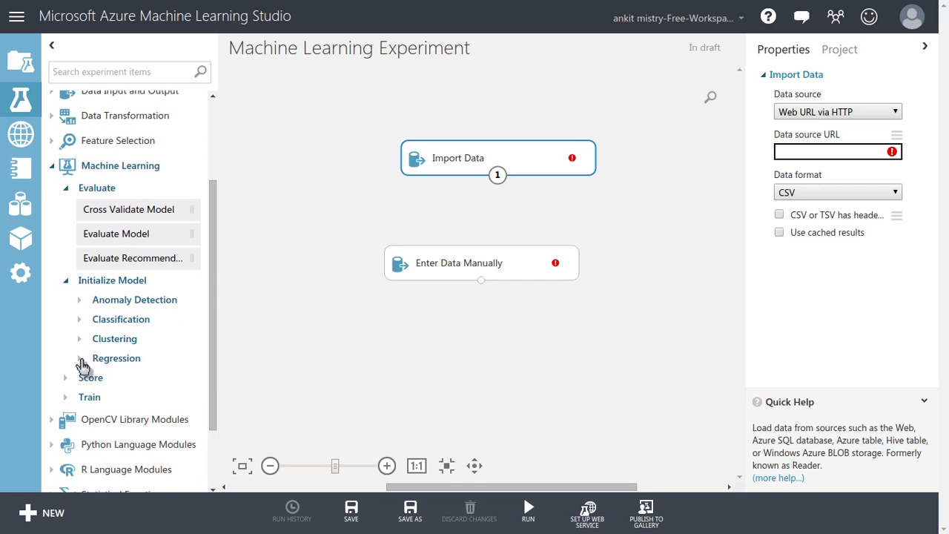
left_click(80, 358)
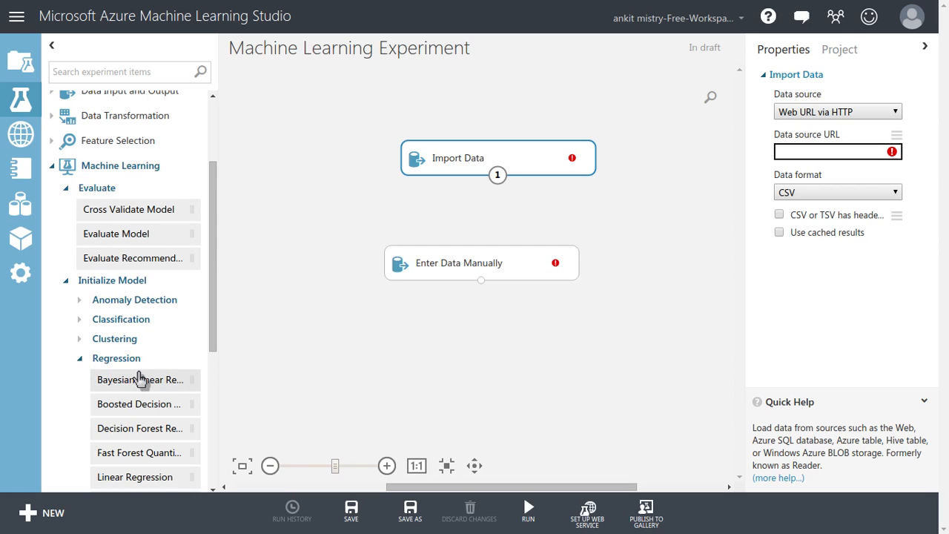
left_click_drag(213, 345, 213, 403)
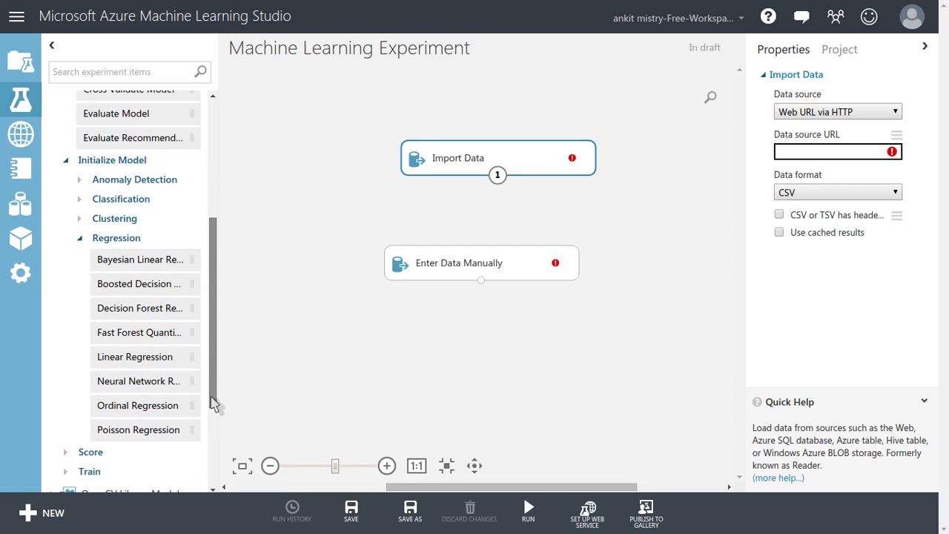
left_click(80, 221)
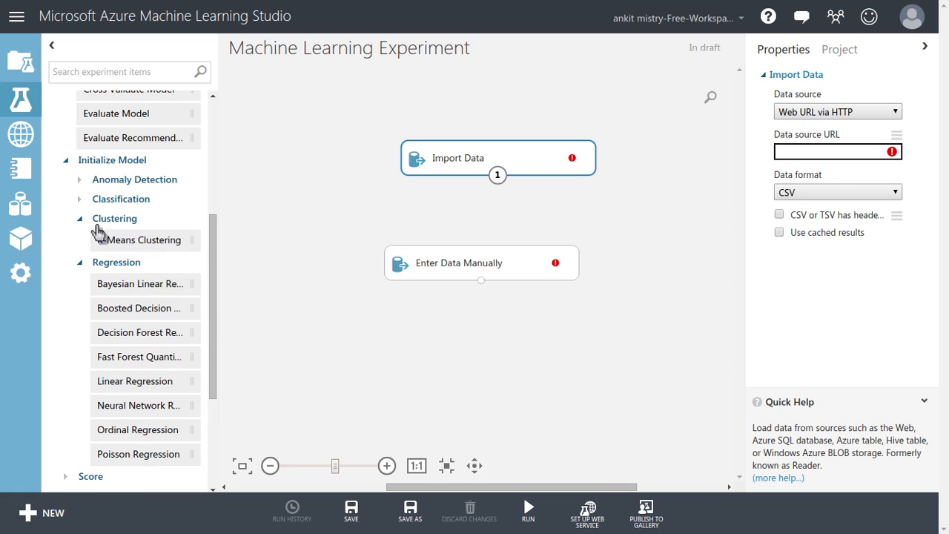
left_click(82, 199)
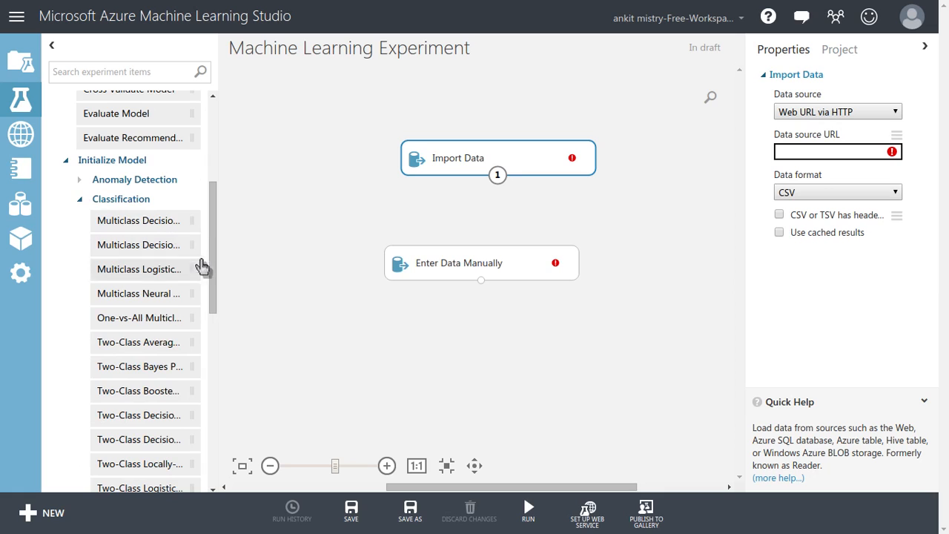
left_click_drag(211, 267, 212, 233)
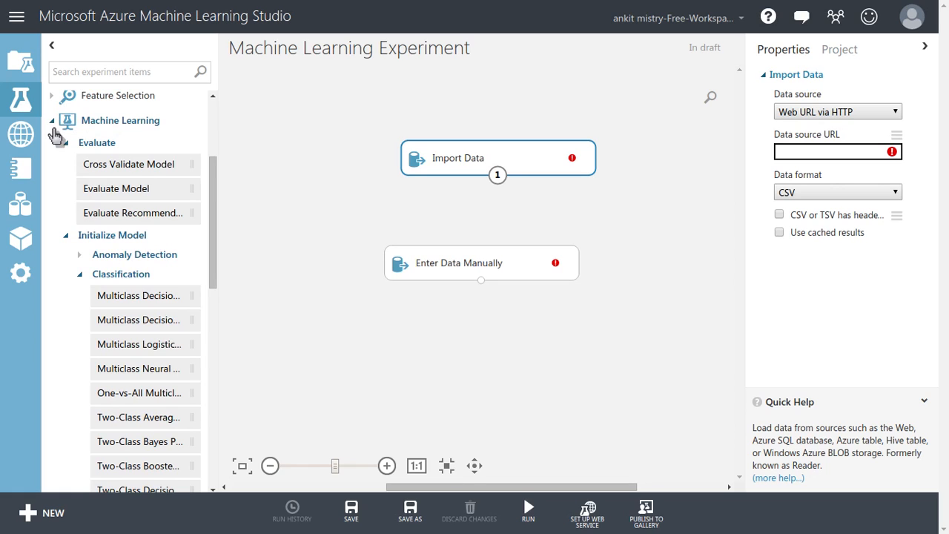
left_click(52, 121)
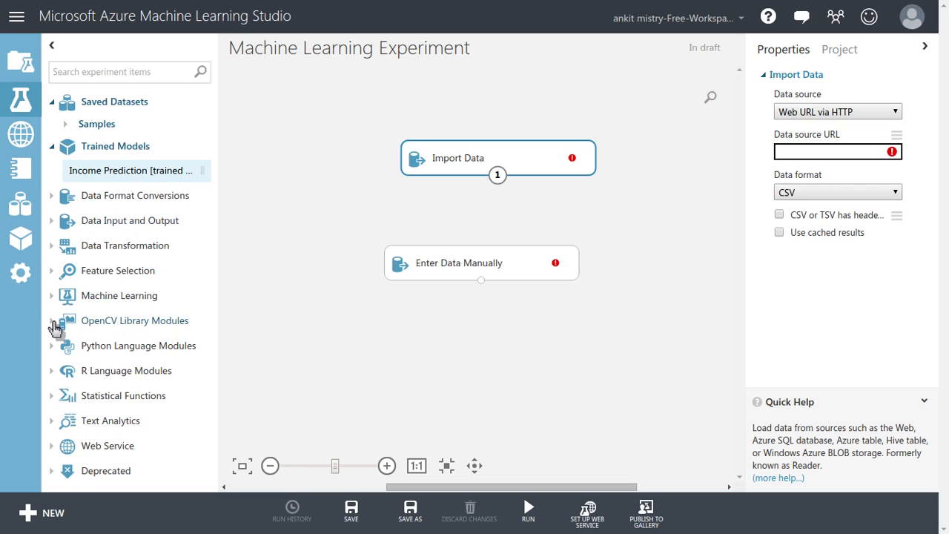
Step: Examine the modules offered under OpenCV Library Modules, Python Language Modules and R Language Modules
left_click(53, 321)
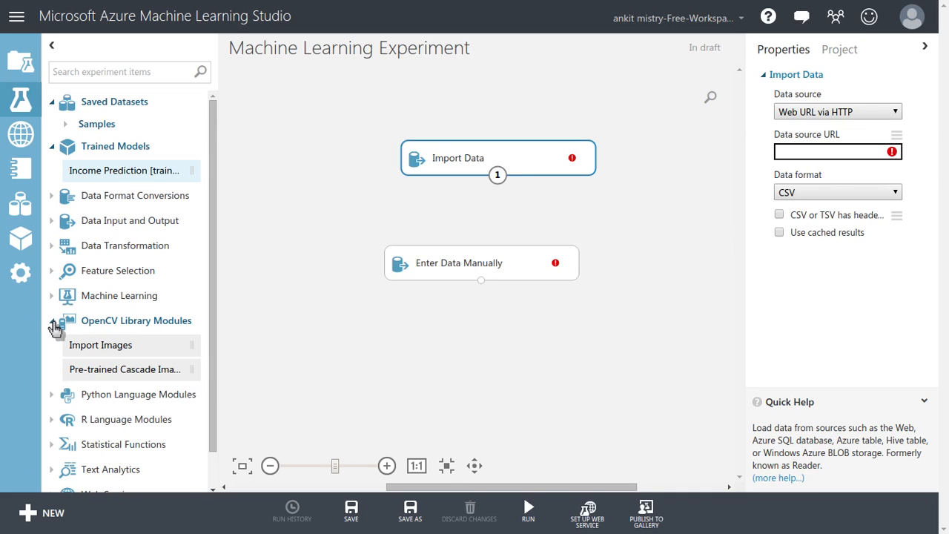
left_click(54, 323)
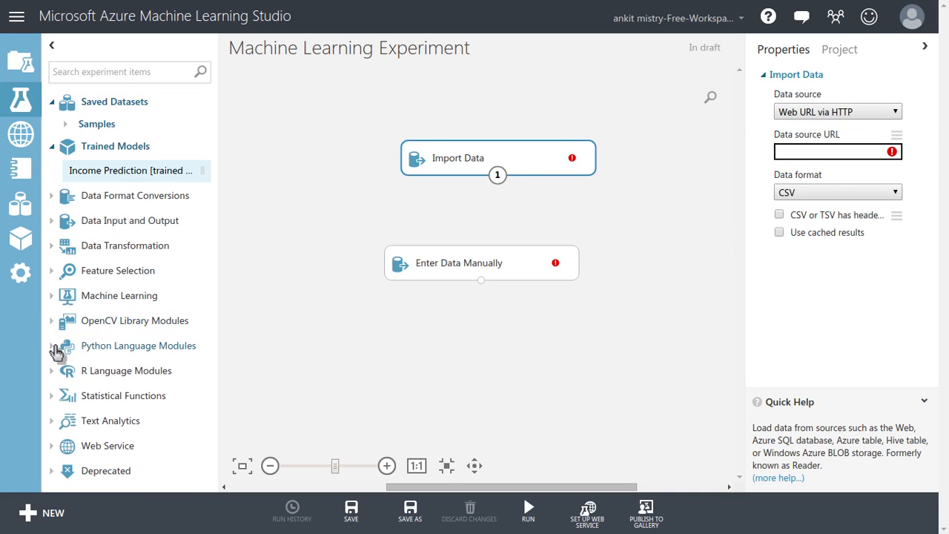
left_click(54, 346)
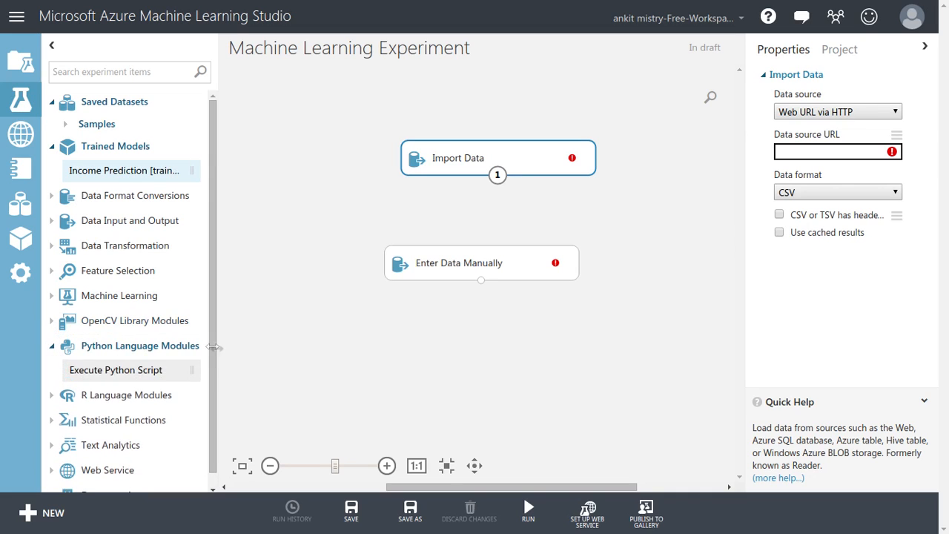
scroll(103, 382, "down", 1)
left_click(52, 382)
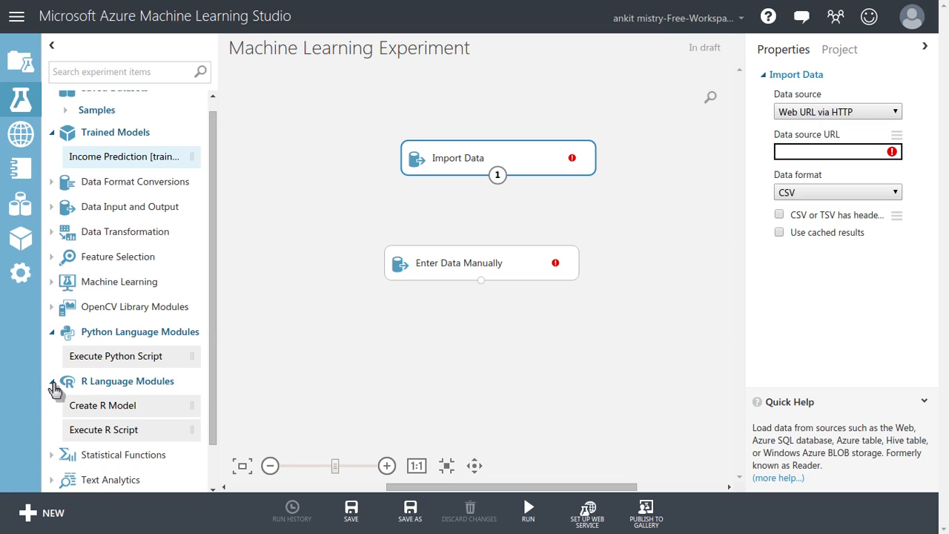
Step: Examine the modules offered under Statistical Functions and Text Analytics, and collapse the Text Analytics category
left_click_drag(212, 392, 210, 426)
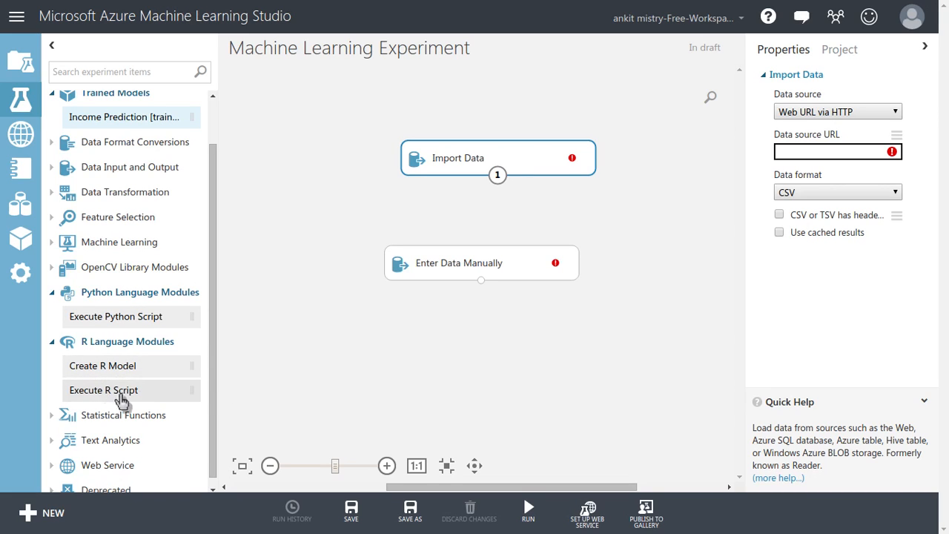
left_click(62, 418)
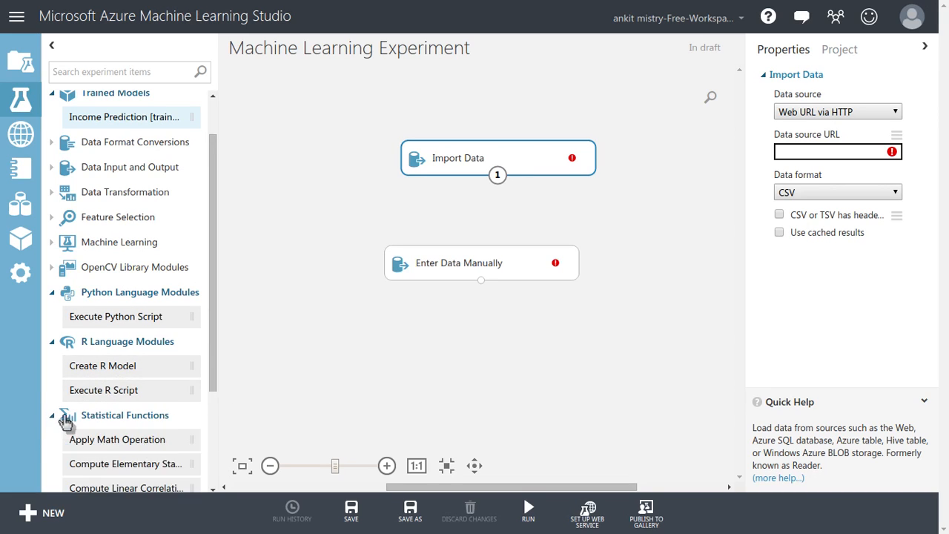
left_click_drag(212, 355, 205, 470)
left_click(56, 431)
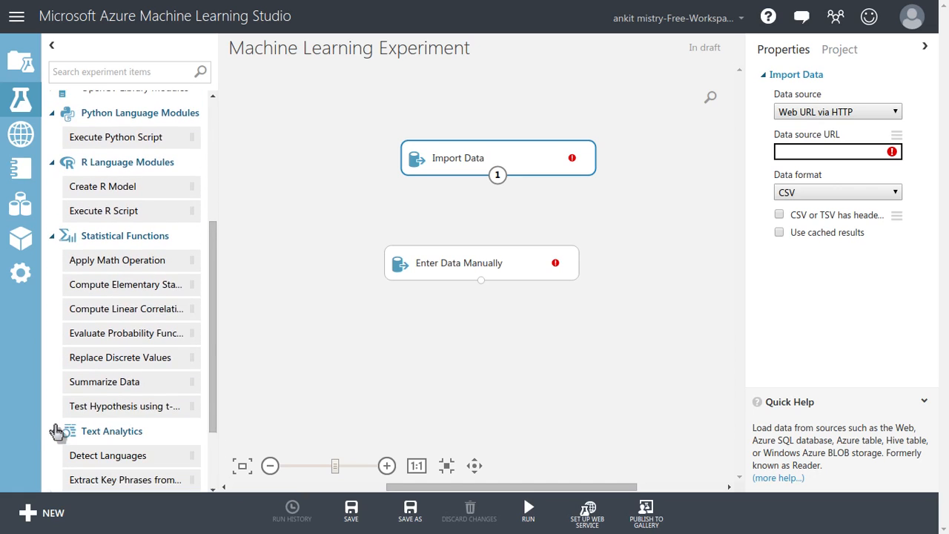
left_click_drag(211, 355, 212, 460)
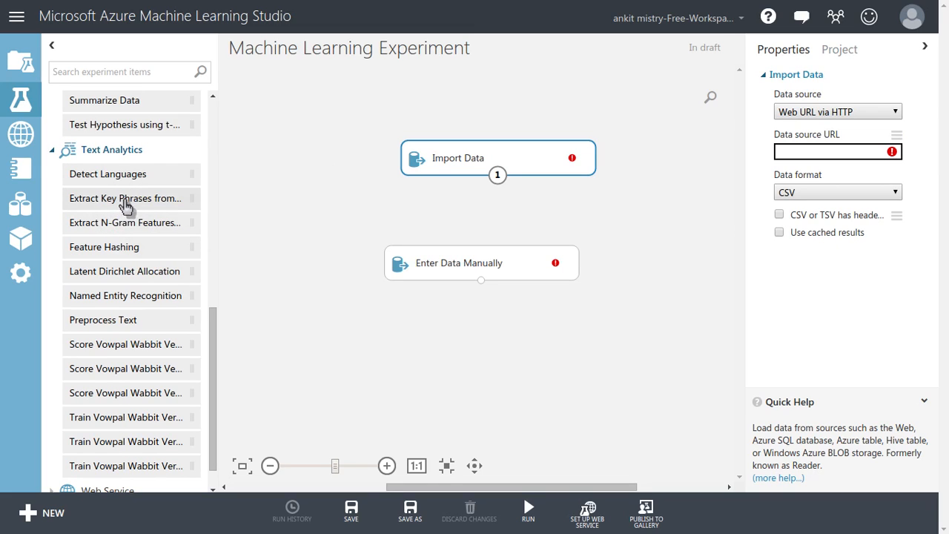
left_click(52, 153)
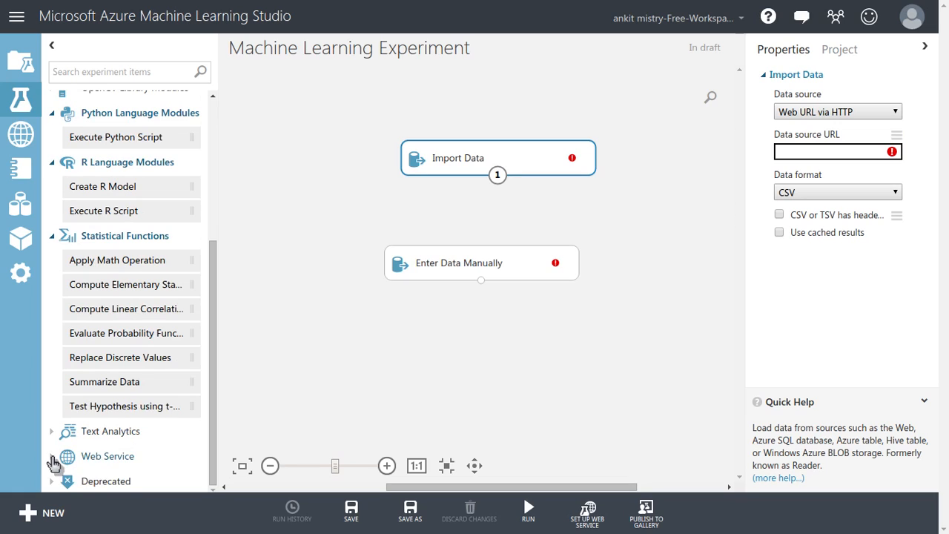
Step: Examine the input and output modules in the Web Service category, and return to the start of the module list
left_click(53, 458)
left_click_drag(212, 400, 209, 471)
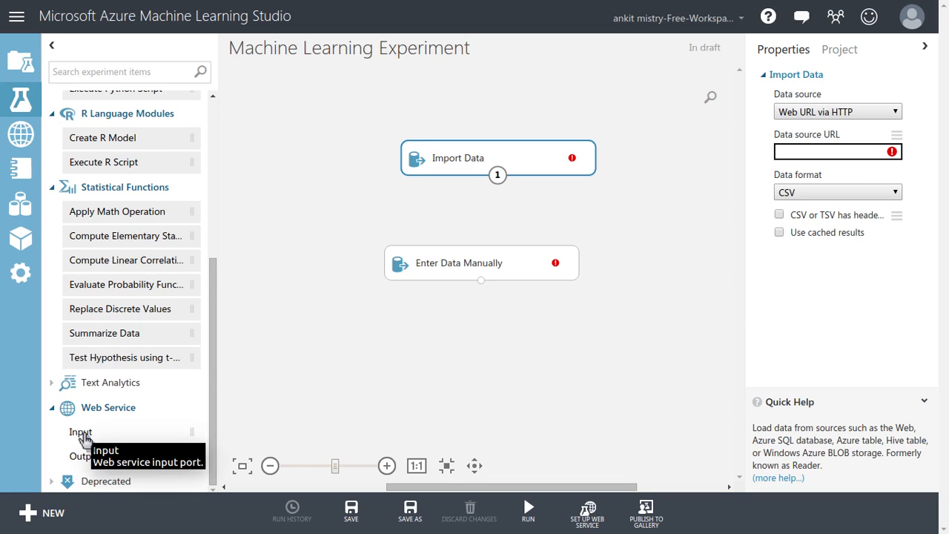
left_click_drag(215, 389, 228, 226)
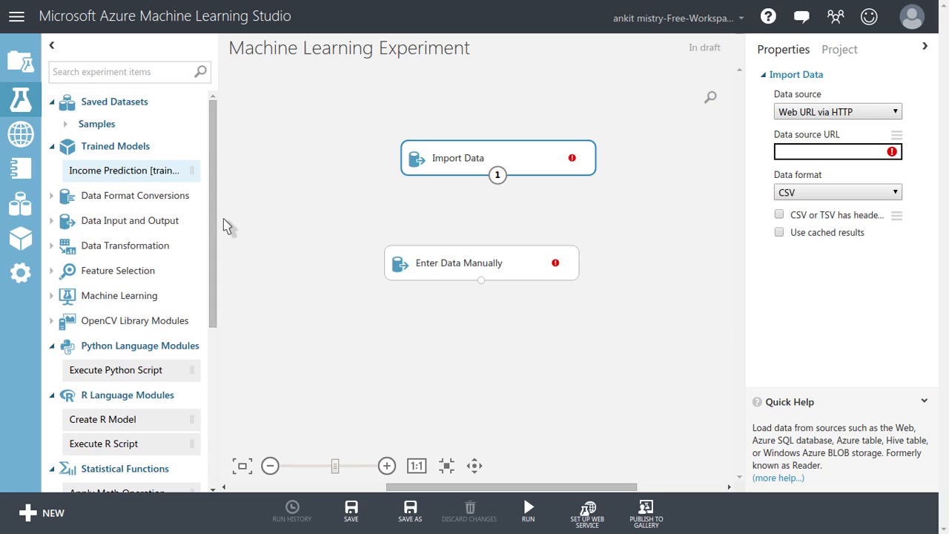